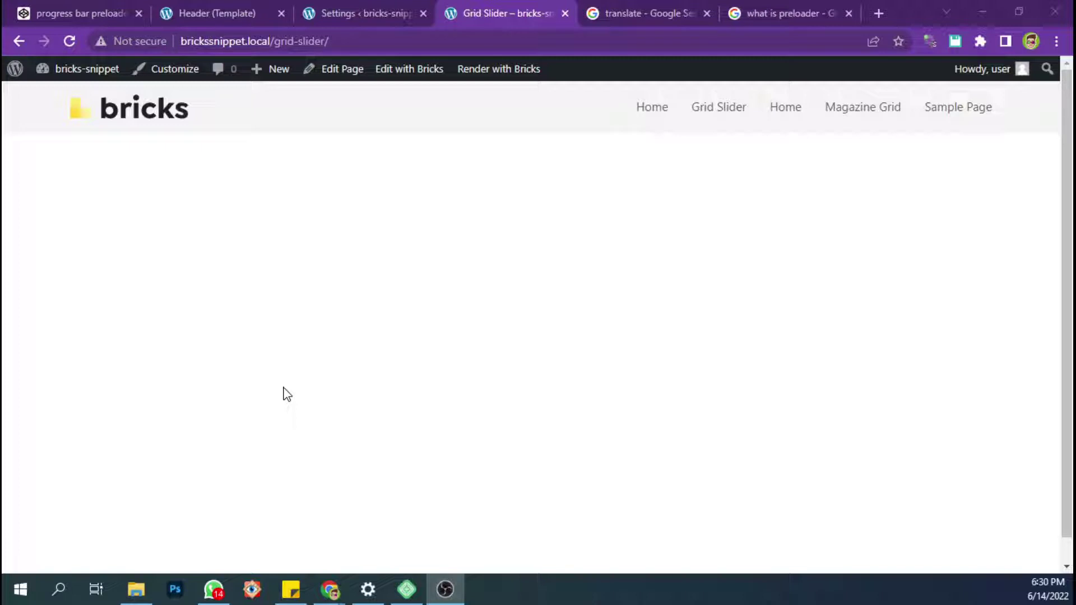
Step: View the CodePen preloader demo, then reload Grid Slider and open Magazine Grid to watch the preloader
click(112, 8)
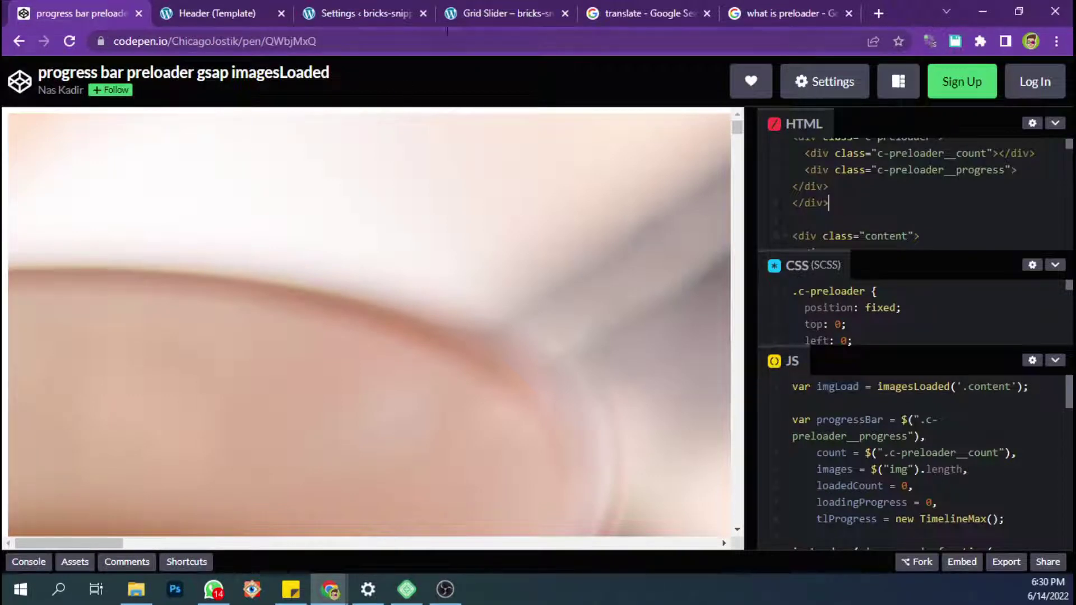
click(473, 10)
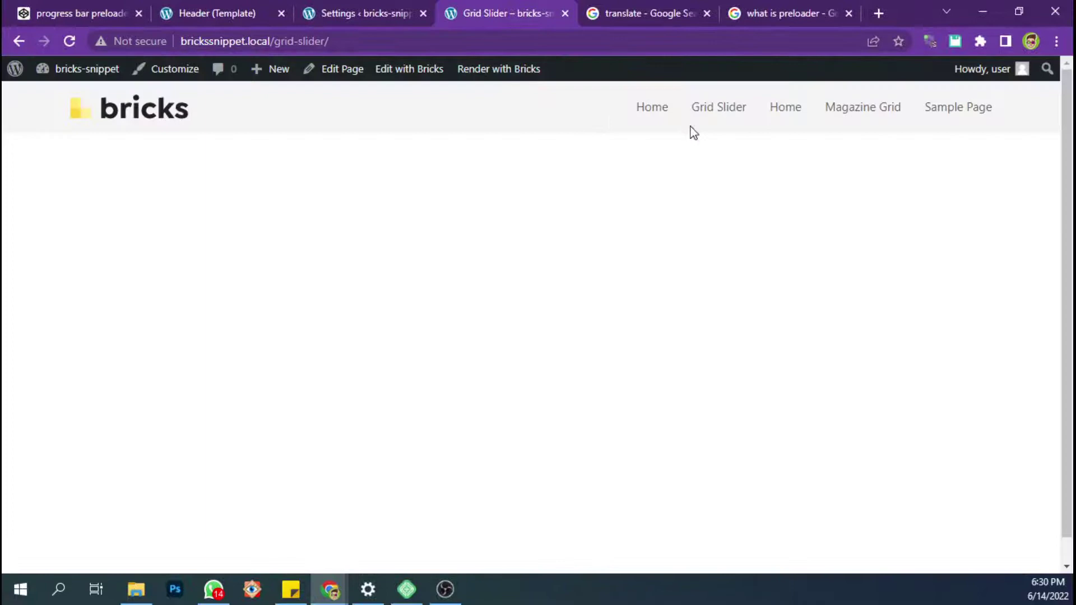
click(710, 113)
click(850, 115)
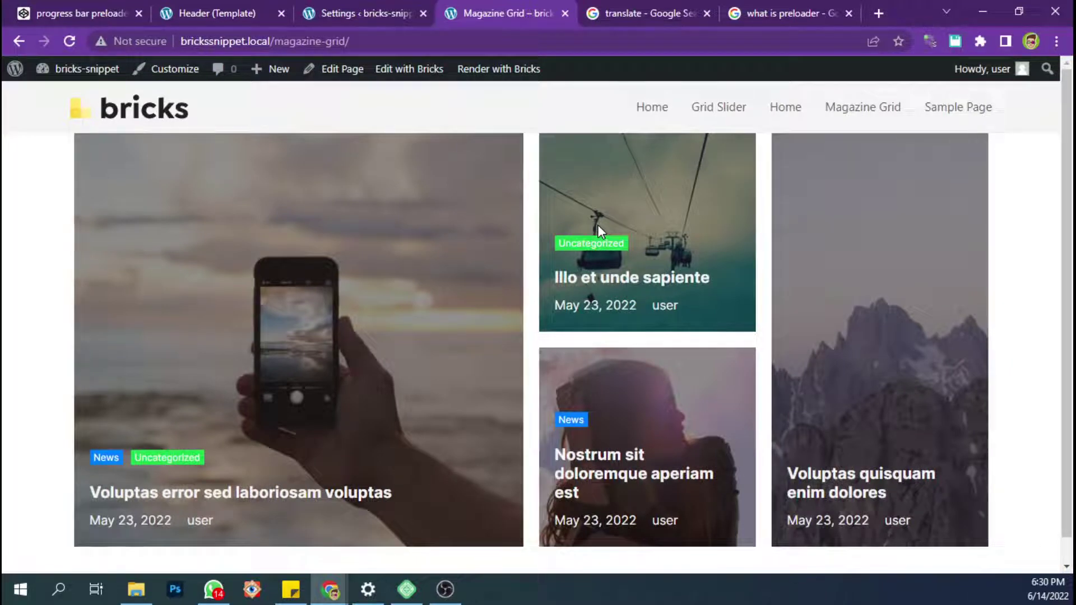
Step: Recheck the CodePen demo and reload Magazine Grid to see its yellow preloader again
click(79, 13)
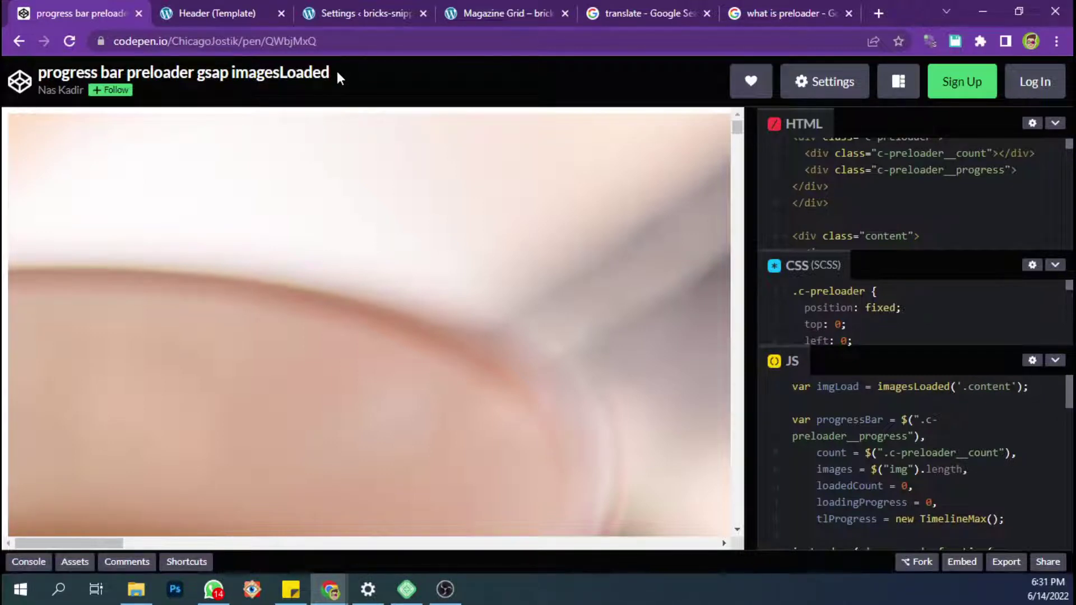
click(471, 11)
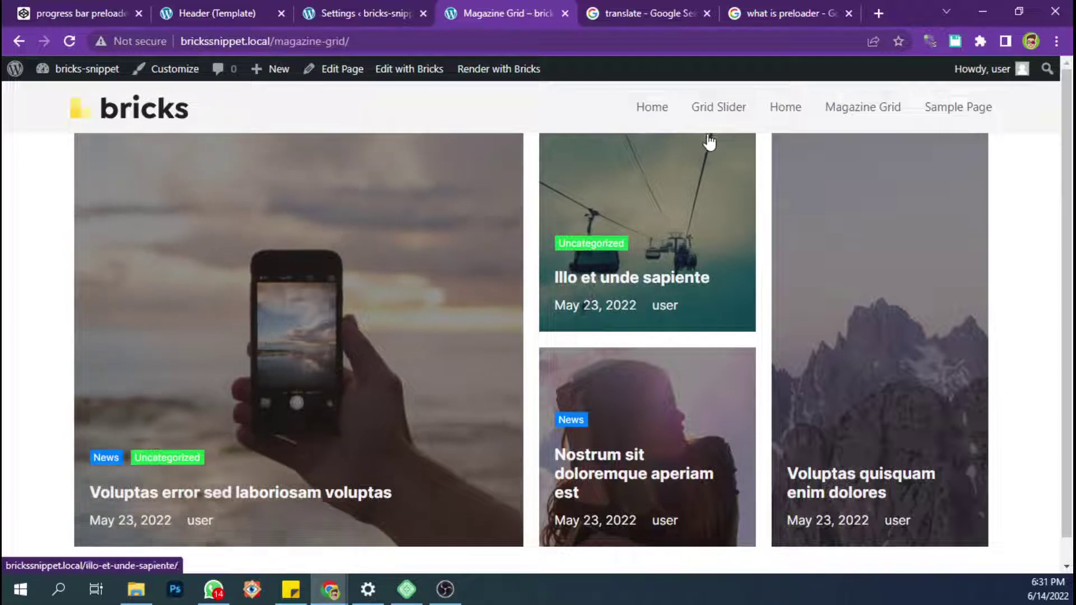
click(834, 108)
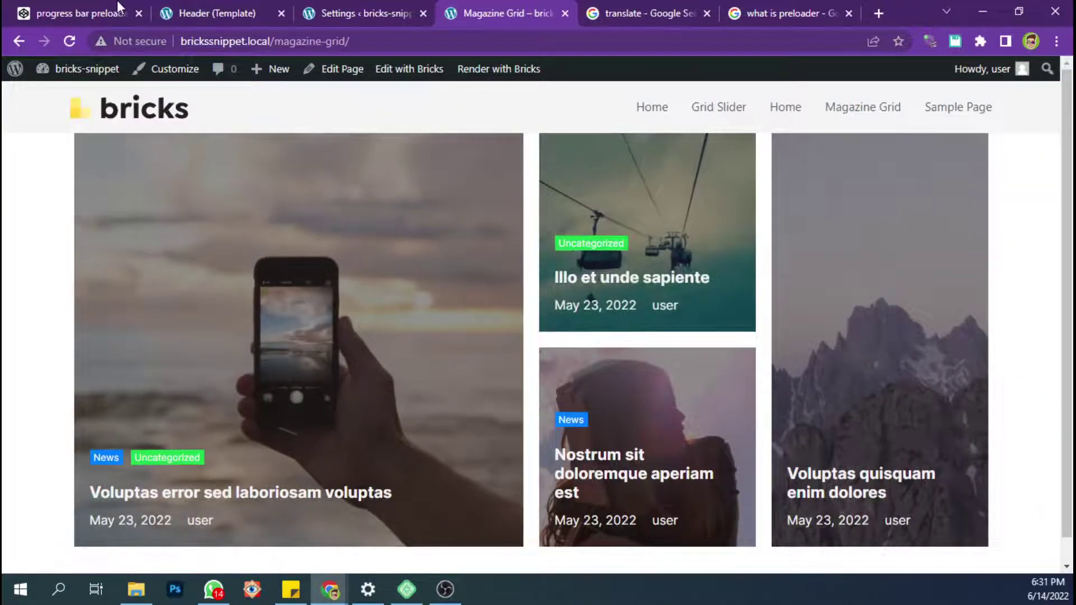
Step: Delete the old Code element from the Header template and save it
click(220, 12)
mouse_move(950, 163)
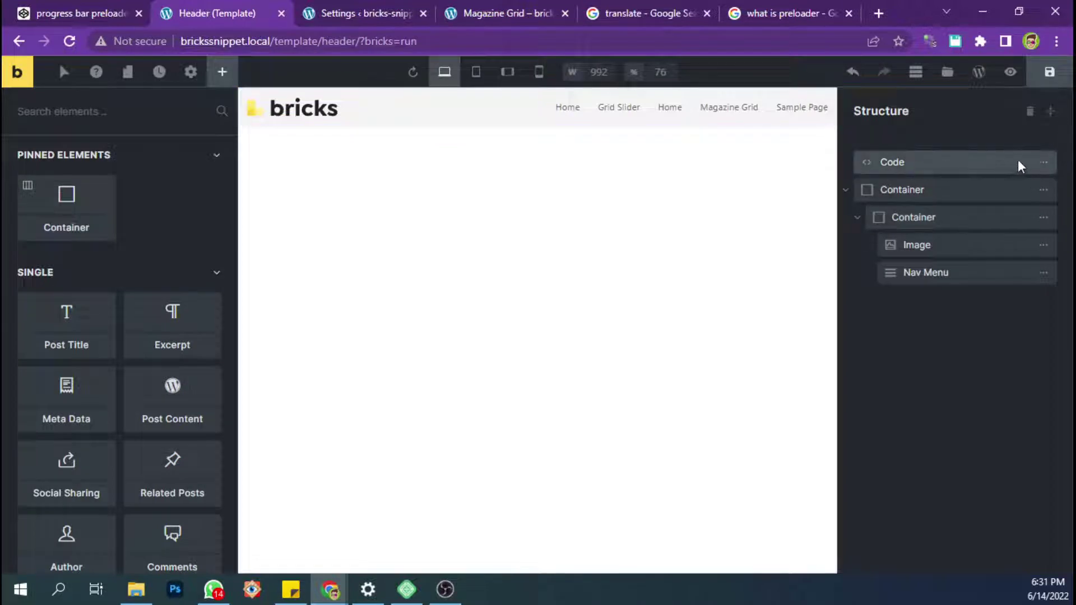
click(891, 163)
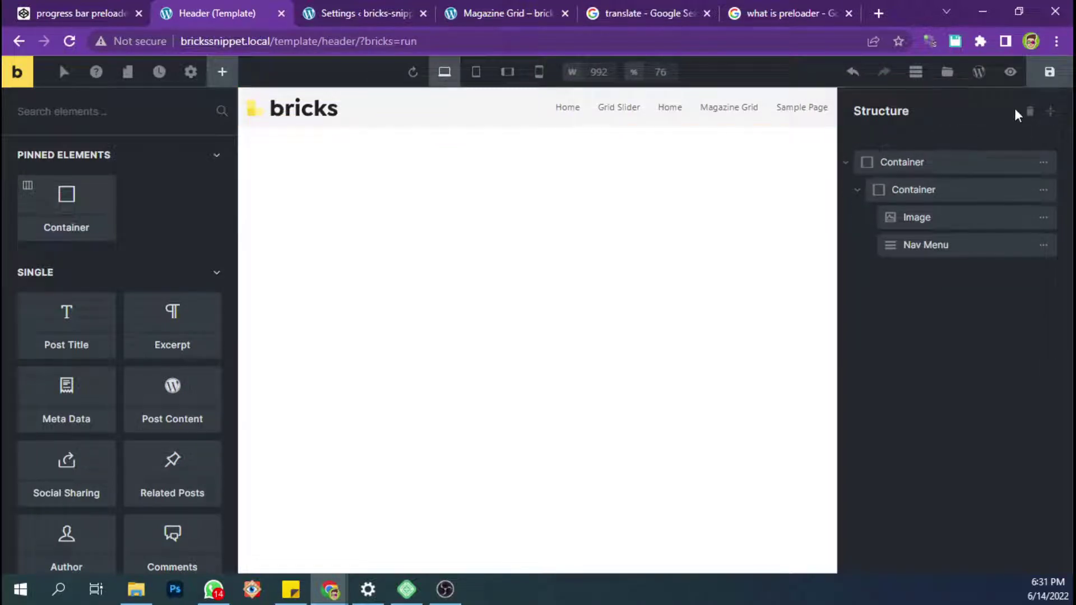
click(1047, 84)
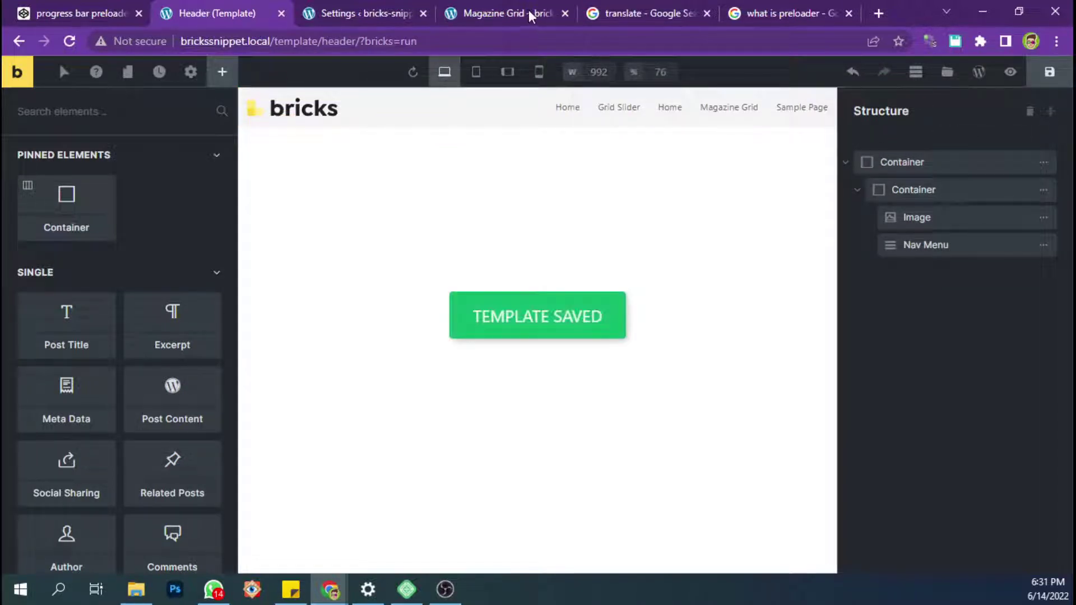
click(491, 7)
Step: Empty the Bricks Custom CSS and Body (Footer) Scripts fields and save the settings
click(325, 10)
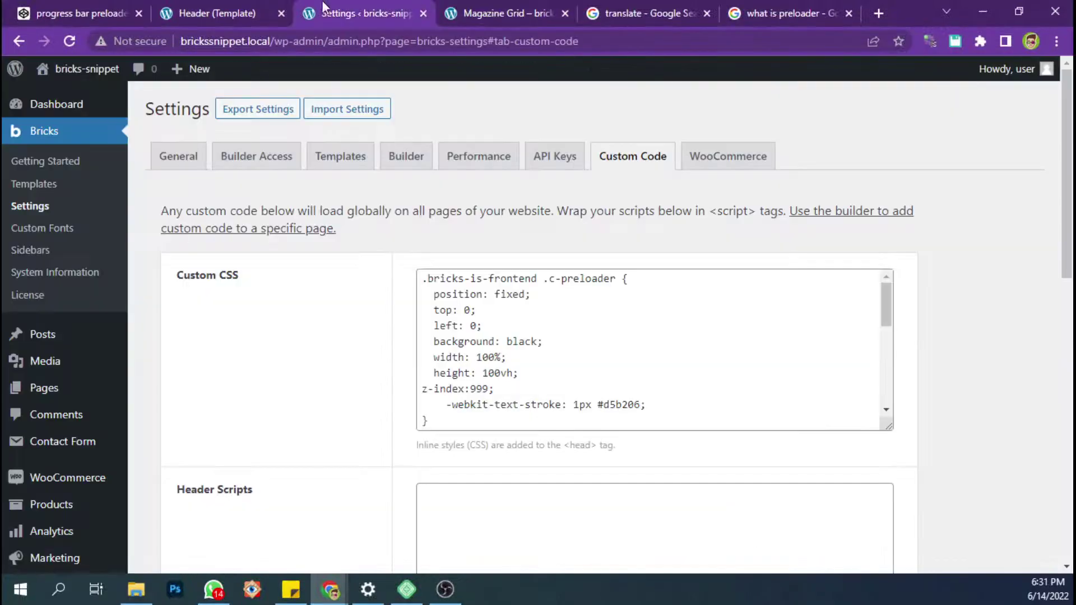
click(464, 296)
key(ctrl+a)
key(BackSpace)
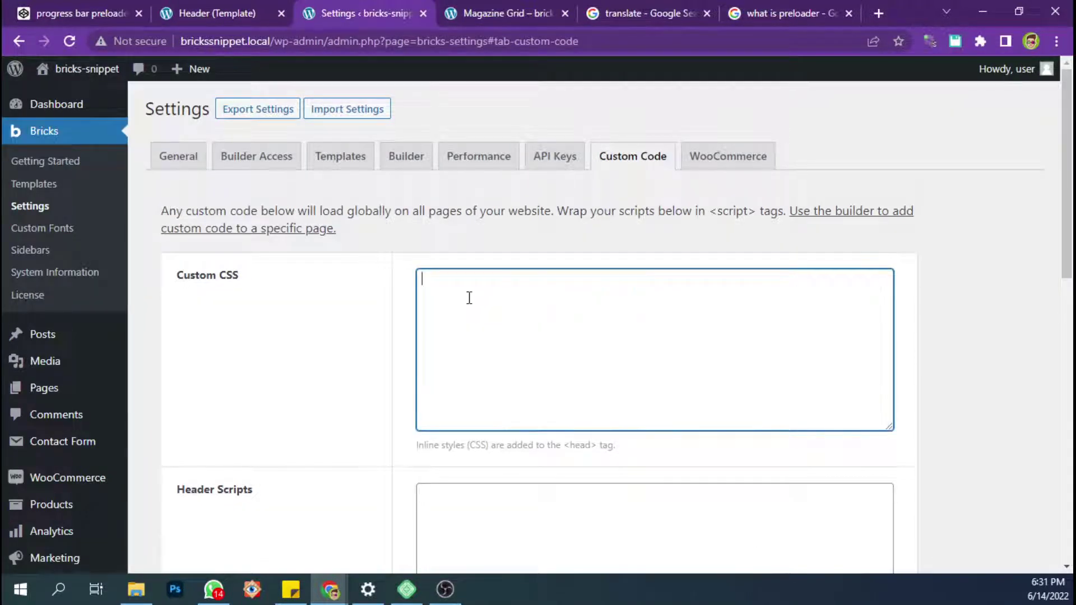
scroll(469, 298, down, 10)
click(489, 343)
key(ctrl+a)
key(BackSpace)
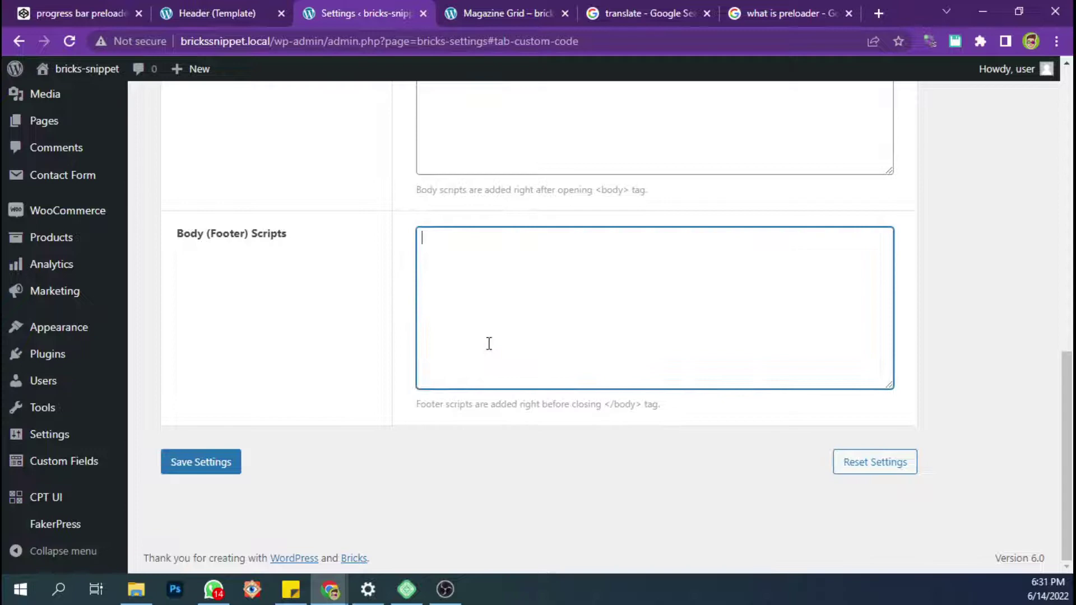
click(230, 455)
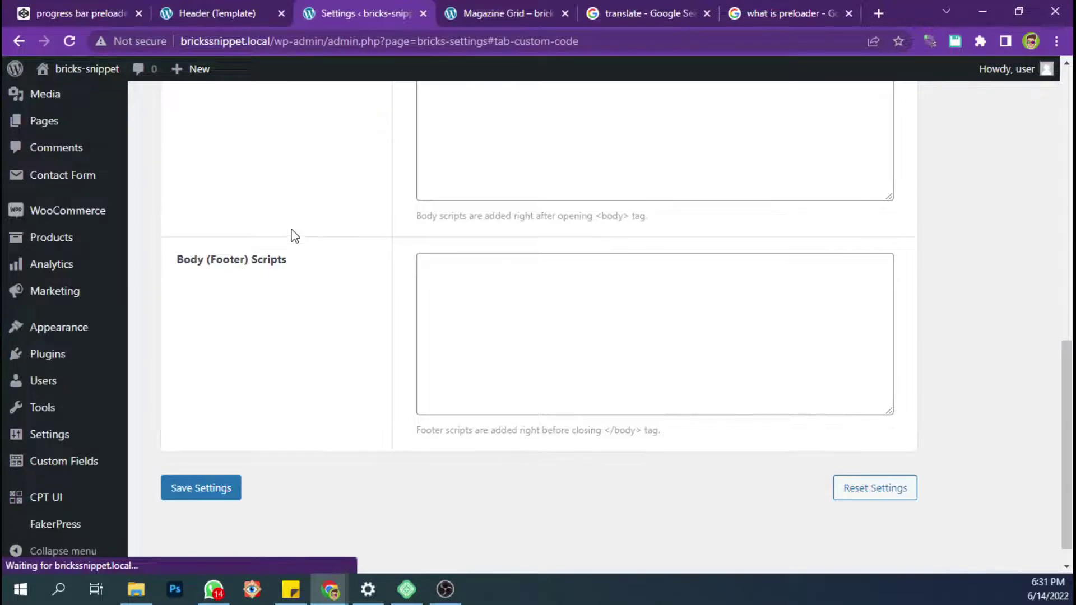
click(456, 7)
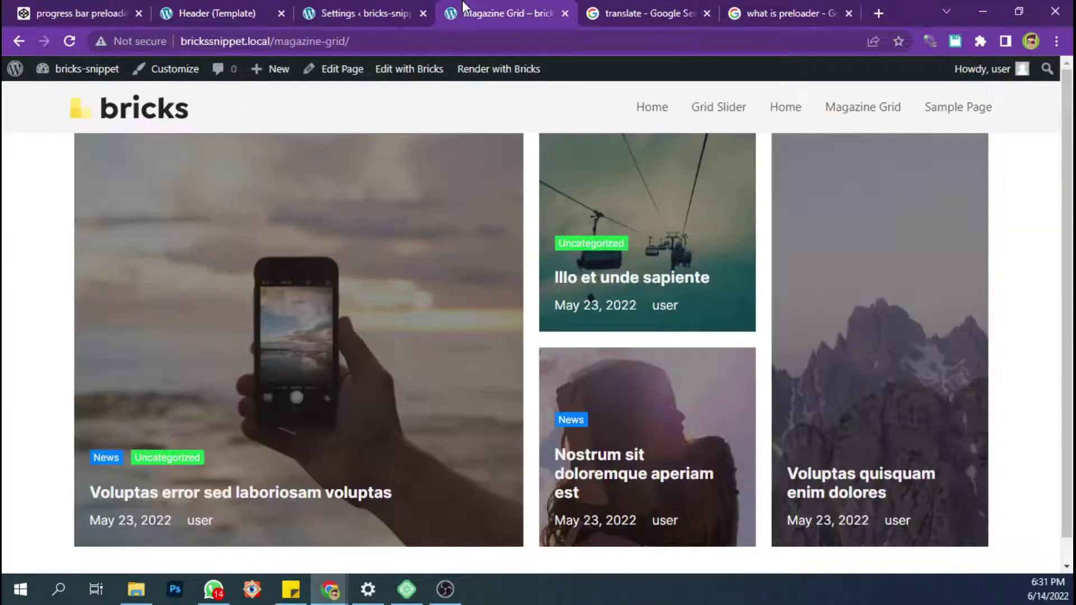
click(433, 73)
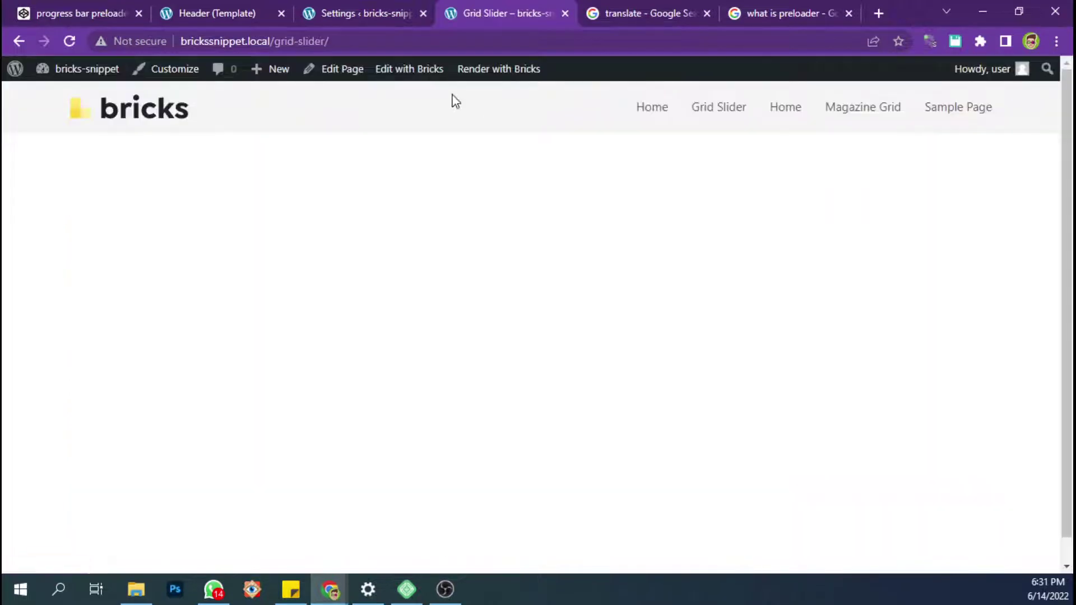
Step: Copy the c-preloader div markup from the CodePen HTML pane and reopen the Header template
click(104, 7)
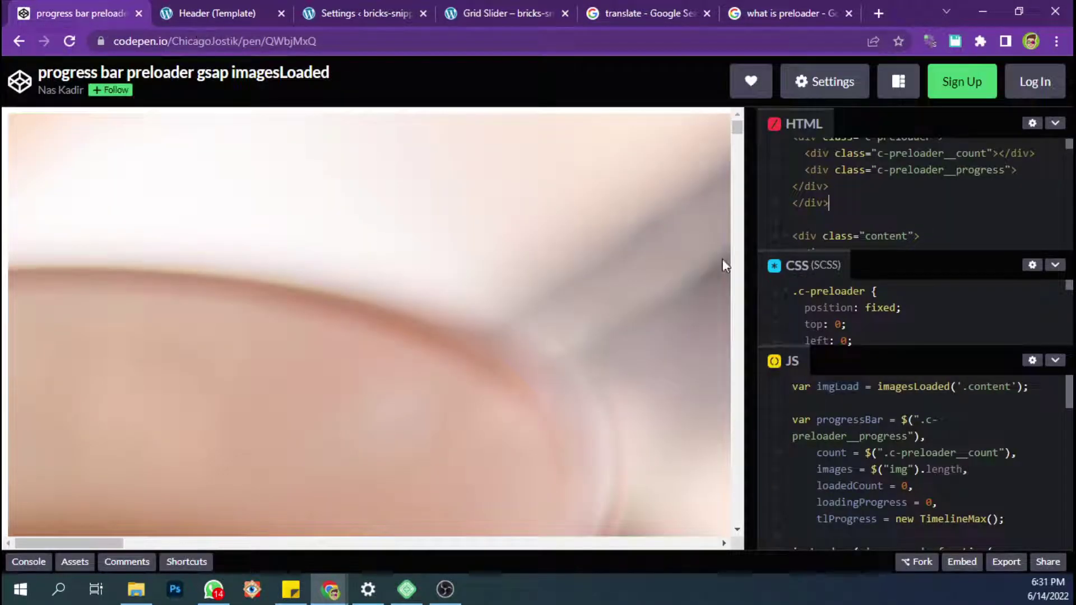
scroll(913, 193, up, 1)
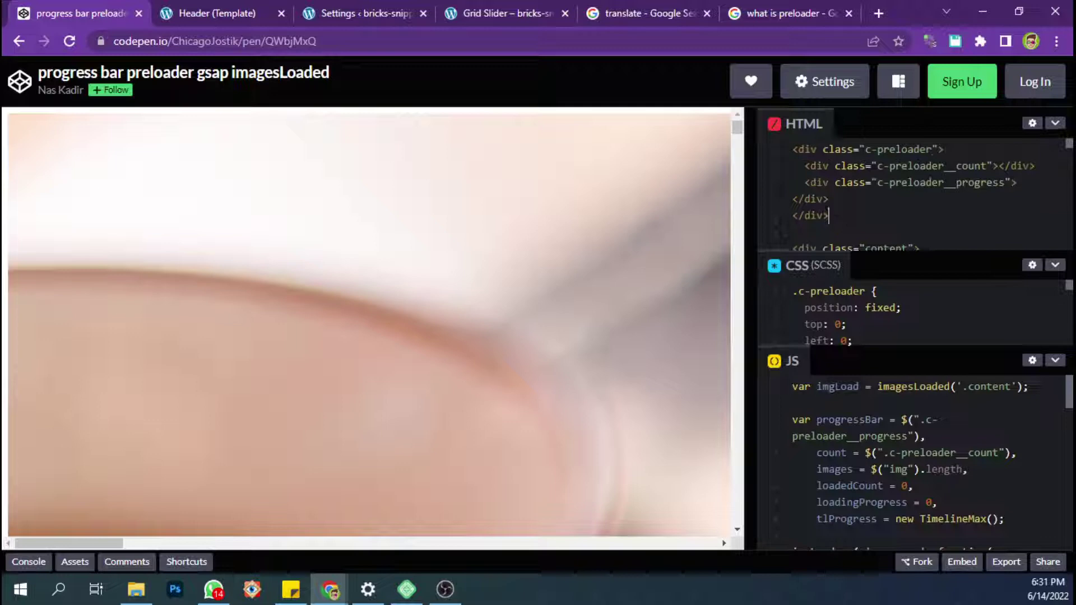
scroll(841, 202, down, 1)
drag(830, 215, 787, 143)
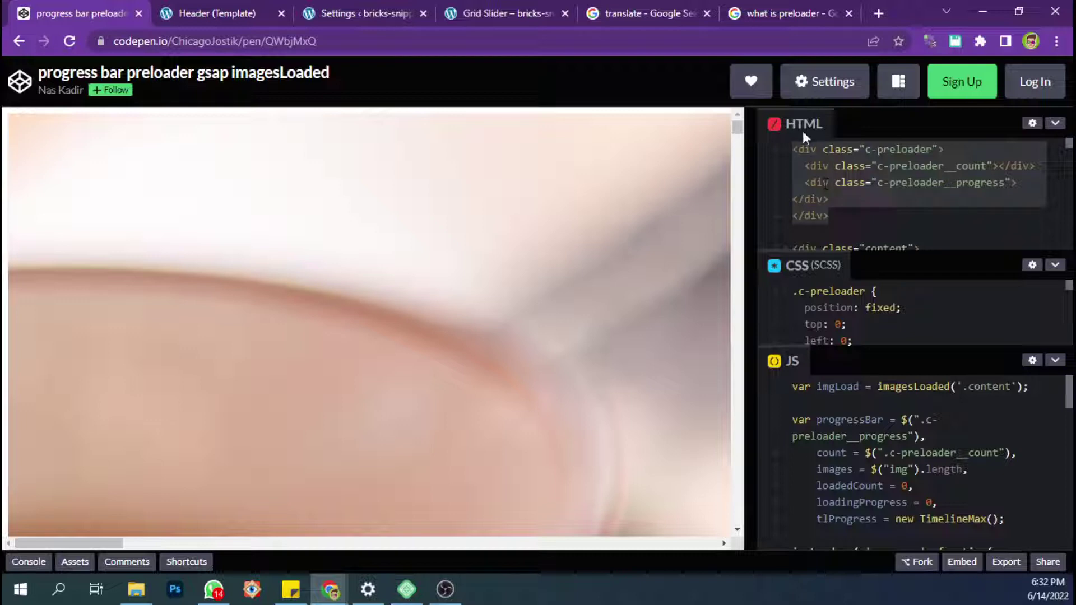
click(328, 13)
click(292, 16)
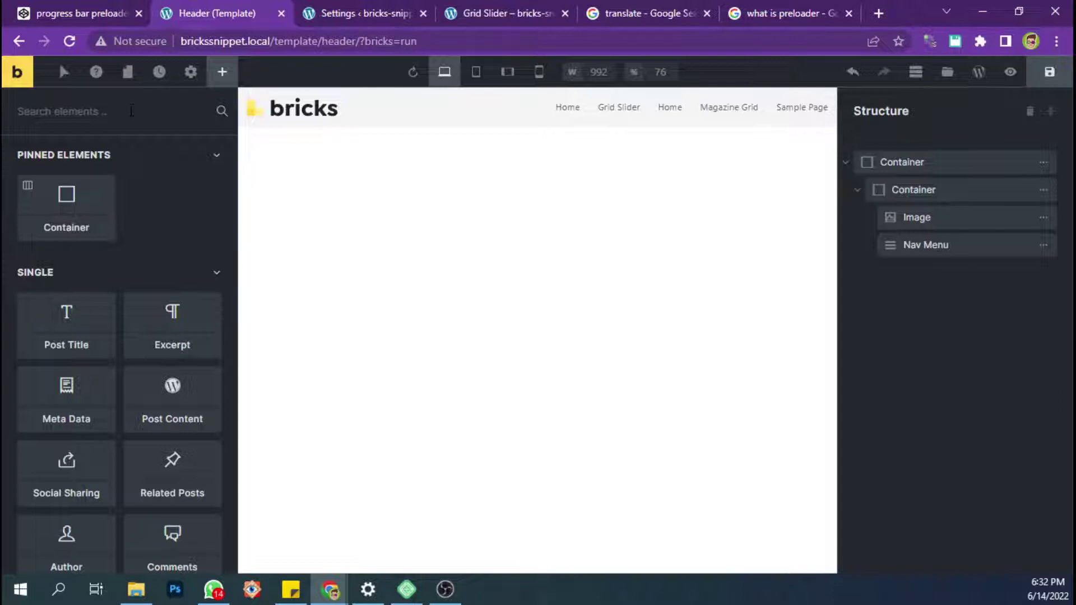
Step: Add a Code element to the header, placed above the logo and nav menu
click(132, 110)
text(code)
drag(67, 191, 956, 284)
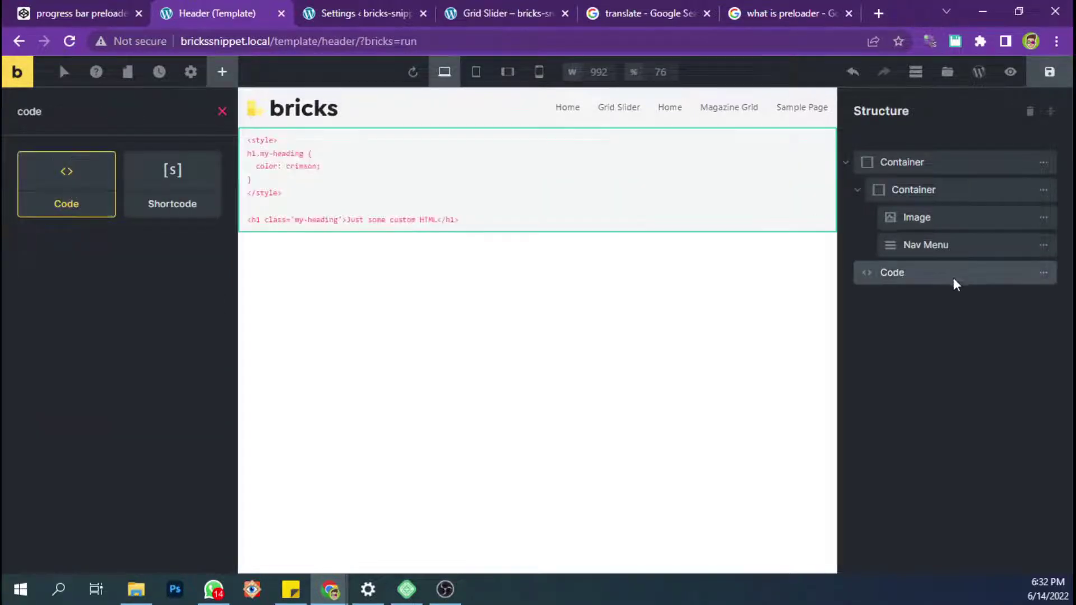
drag(867, 272, 896, 165)
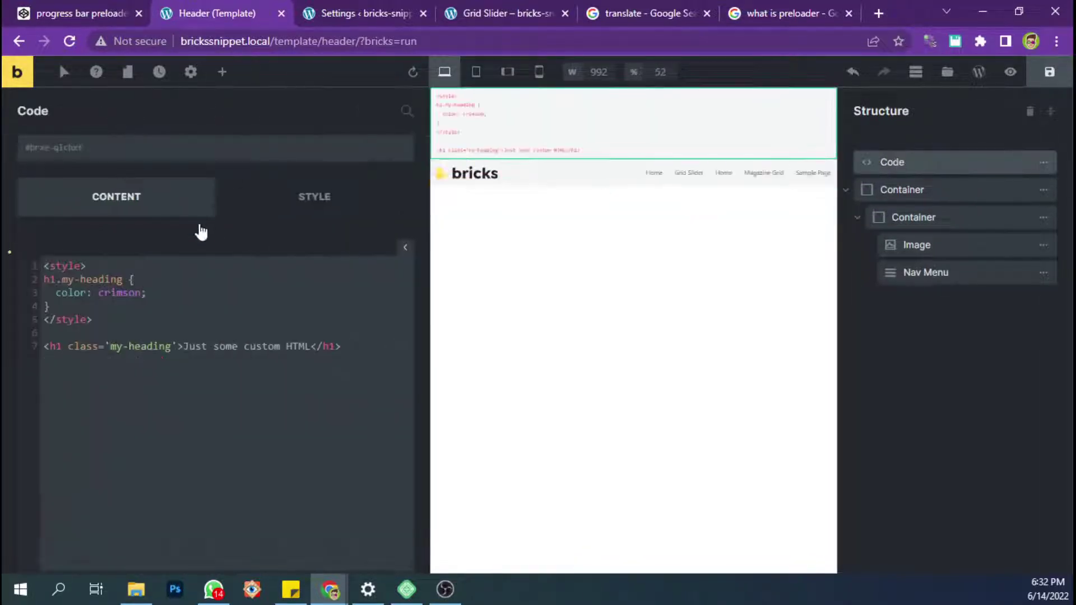
Step: Replace the Code element's contents with the c-preloader markup, enable Execute Code, and save
click(148, 320)
key(ctrl+a)
text(<div class="c-preloader"> 	<div class="c-preloader__count"></div>   <div class="c-preloader__progress"></div> </div>)
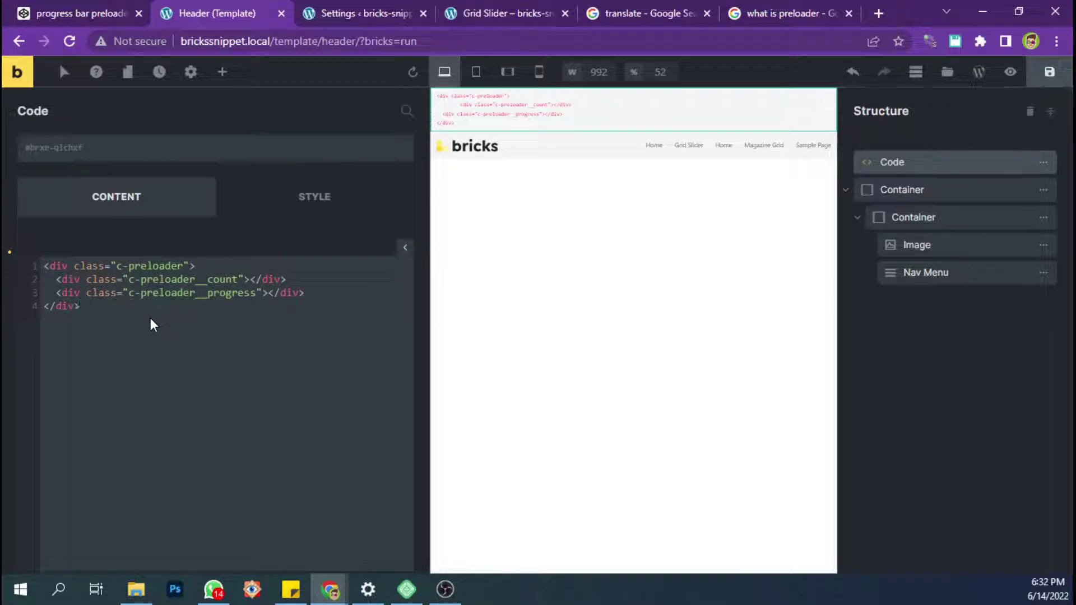
mouse_move(421, 261)
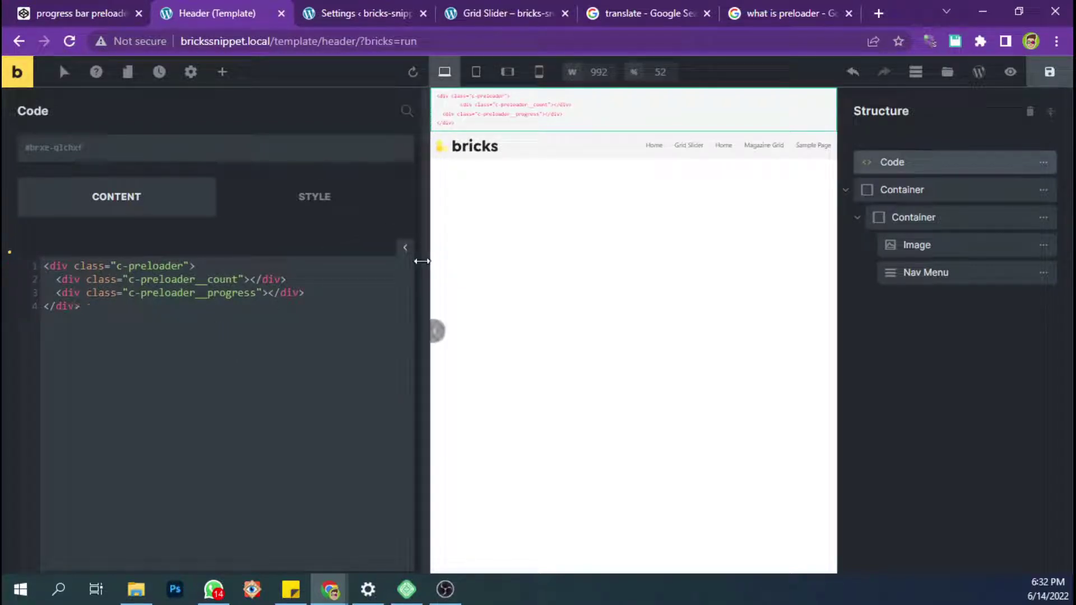
scroll(423, 336, down, 2)
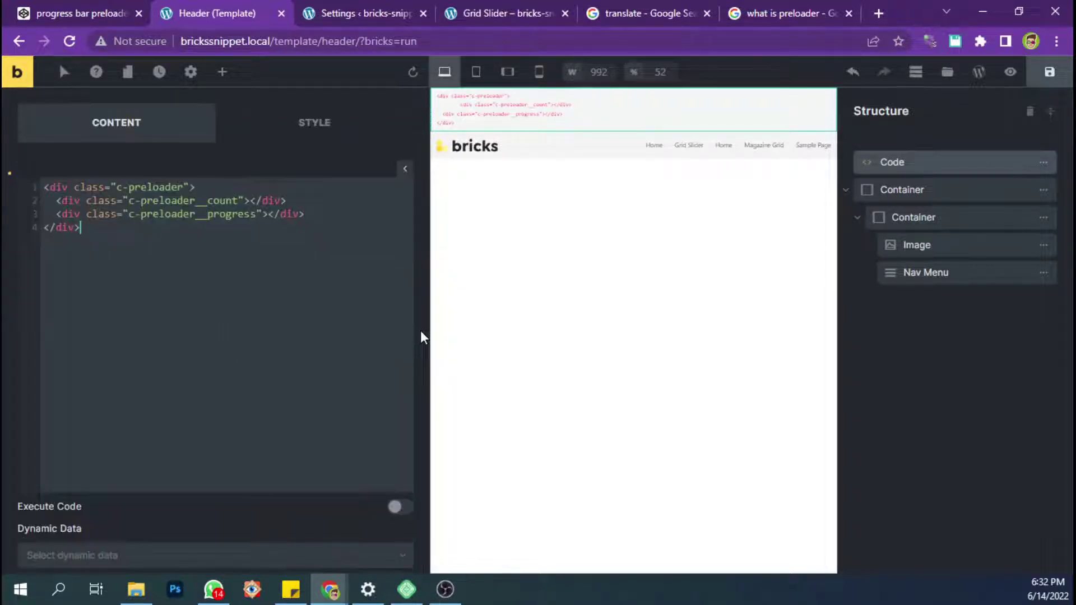
click(396, 508)
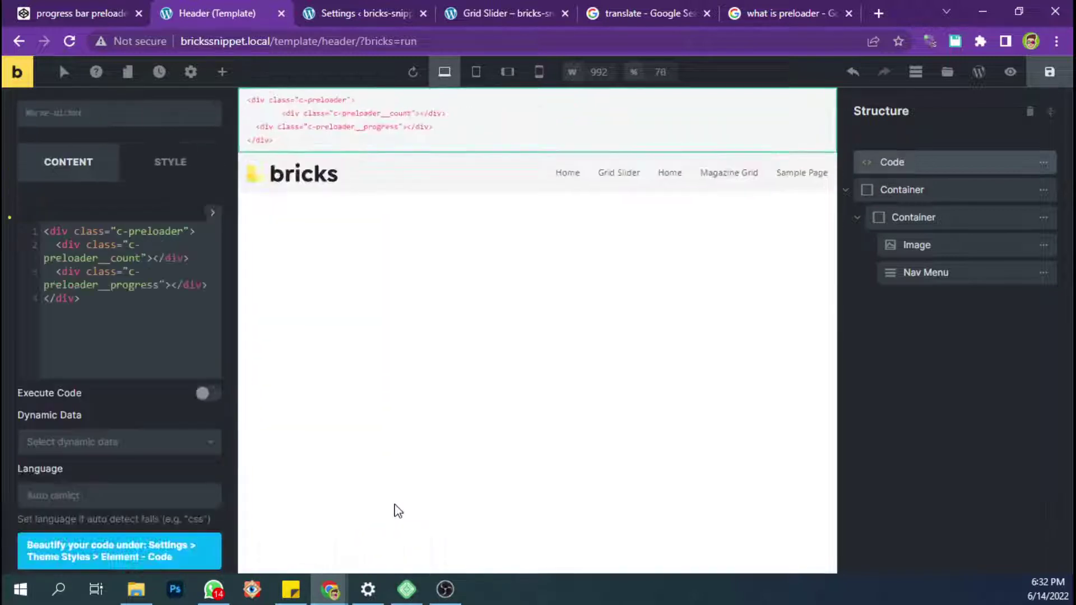
click(207, 394)
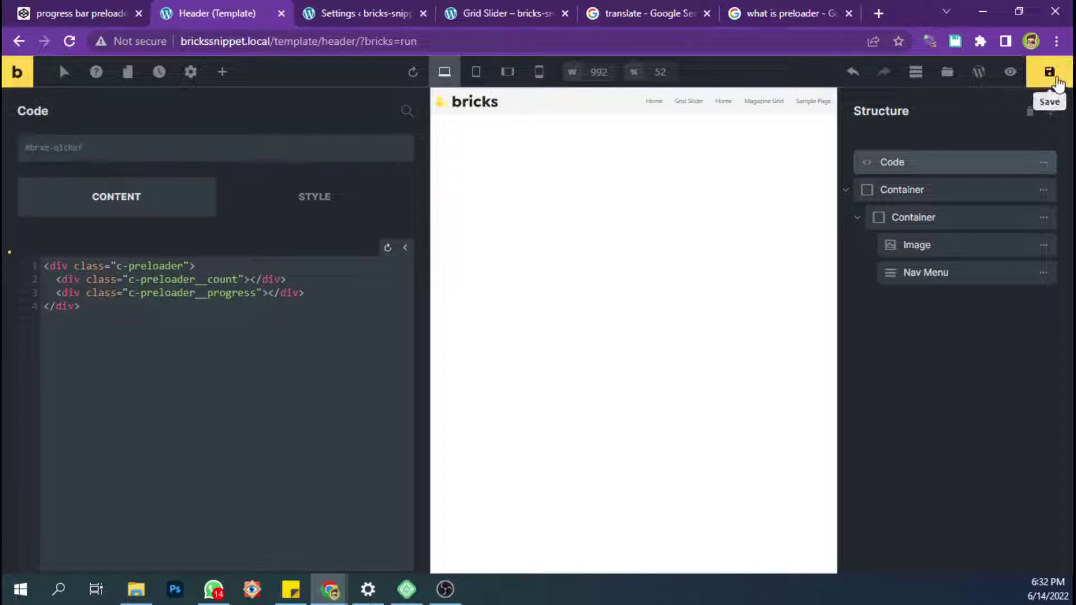
click(1050, 71)
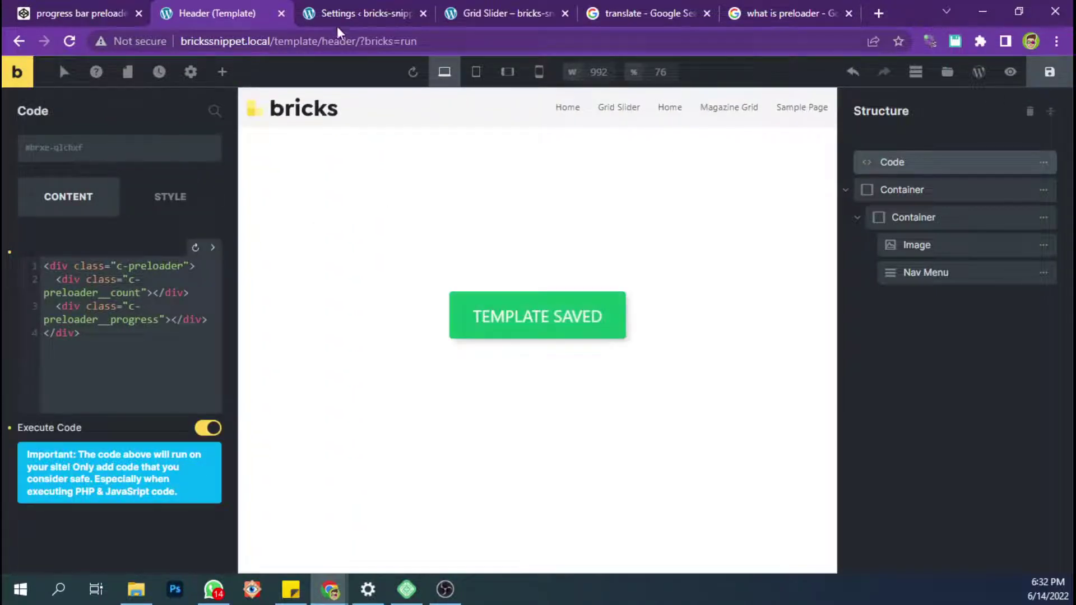
click(100, 9)
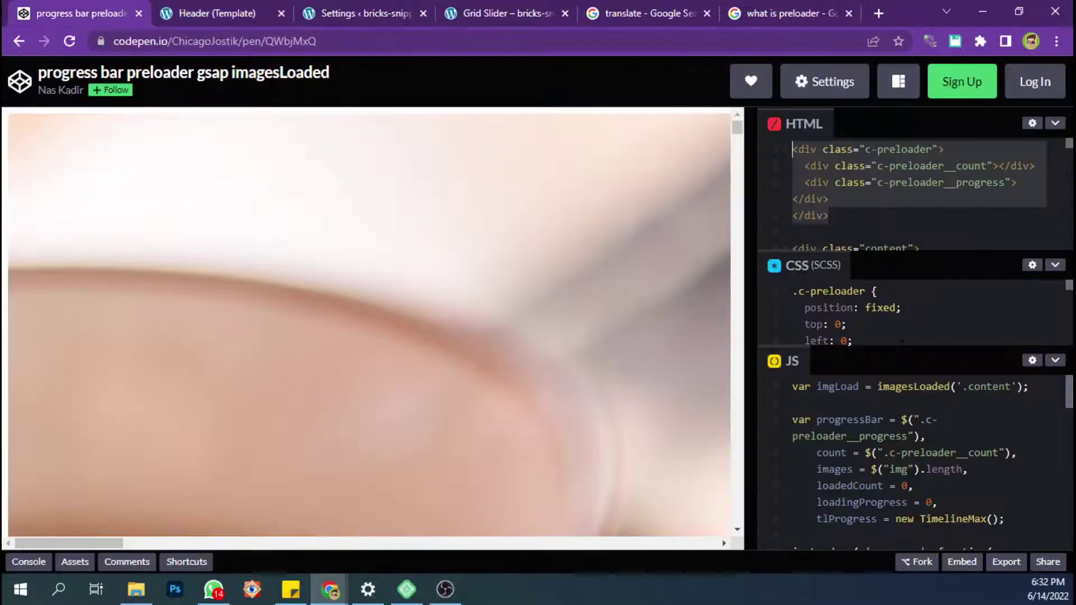
Step: Switch the pen's CSS pane from SCSS to View Compiled CSS
click(879, 357)
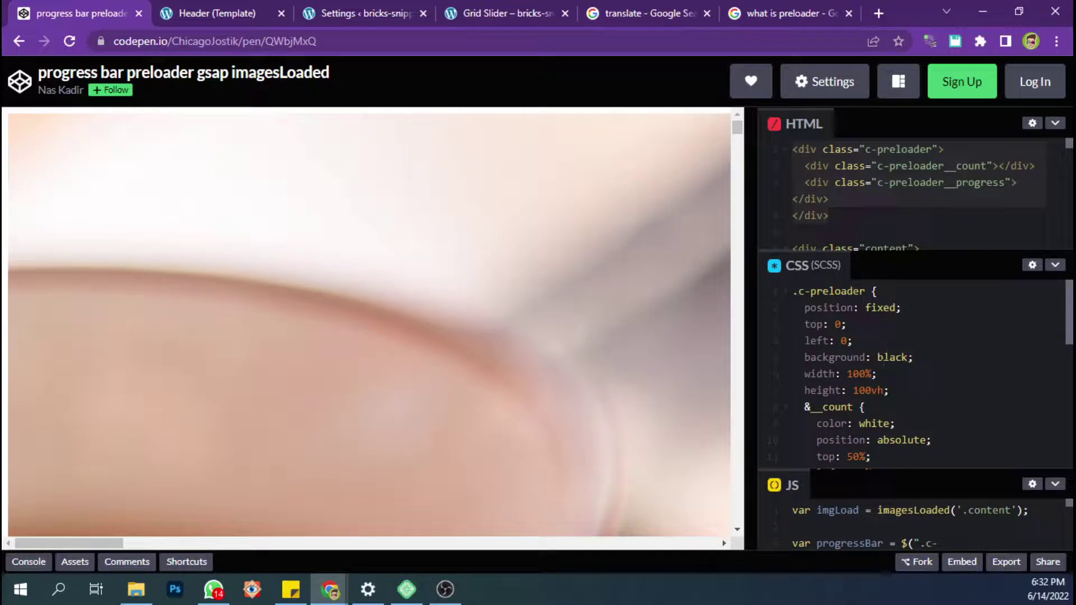
click(1057, 270)
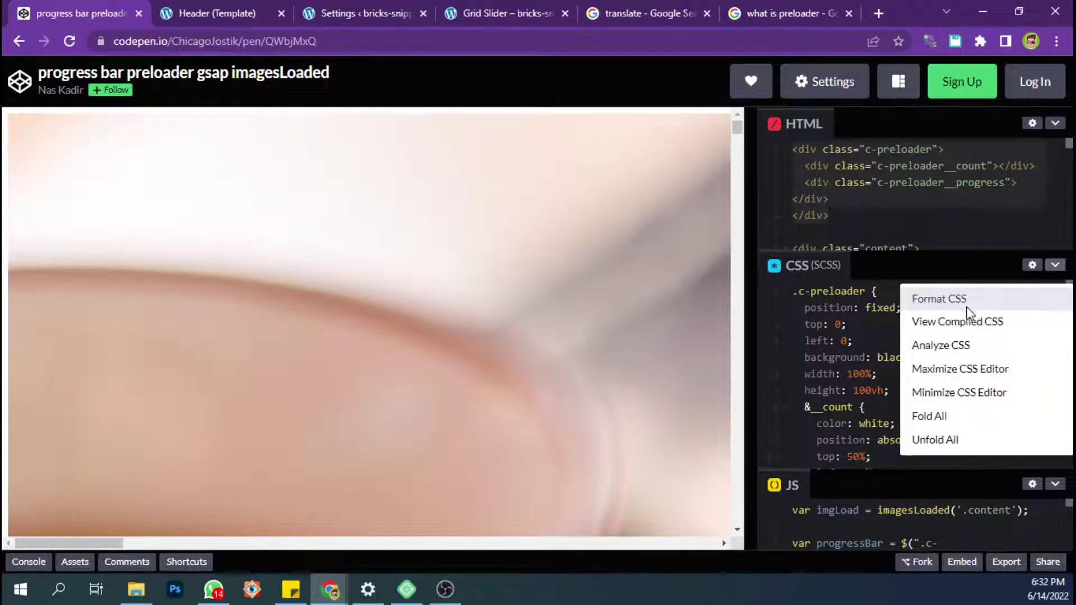
click(961, 328)
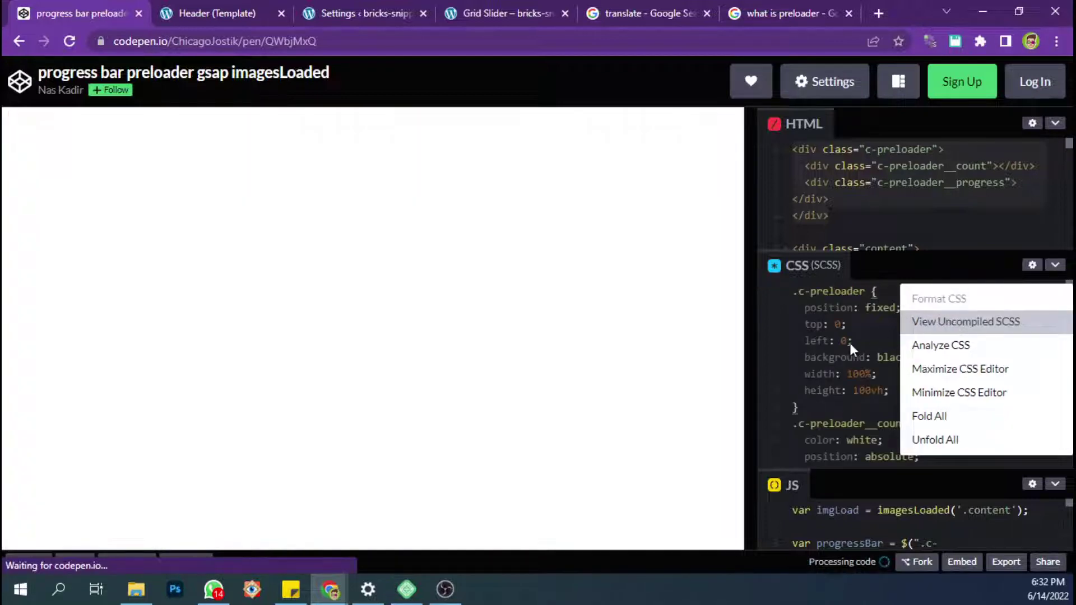
click(849, 341)
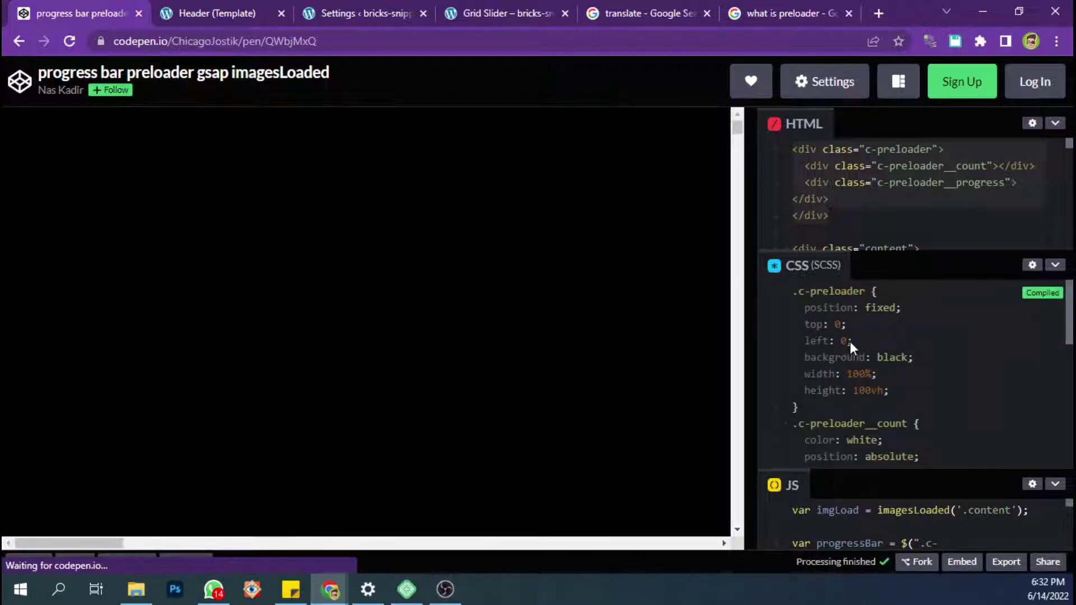
Step: Select and copy the compiled .c-preloader CSS rules
click(793, 294)
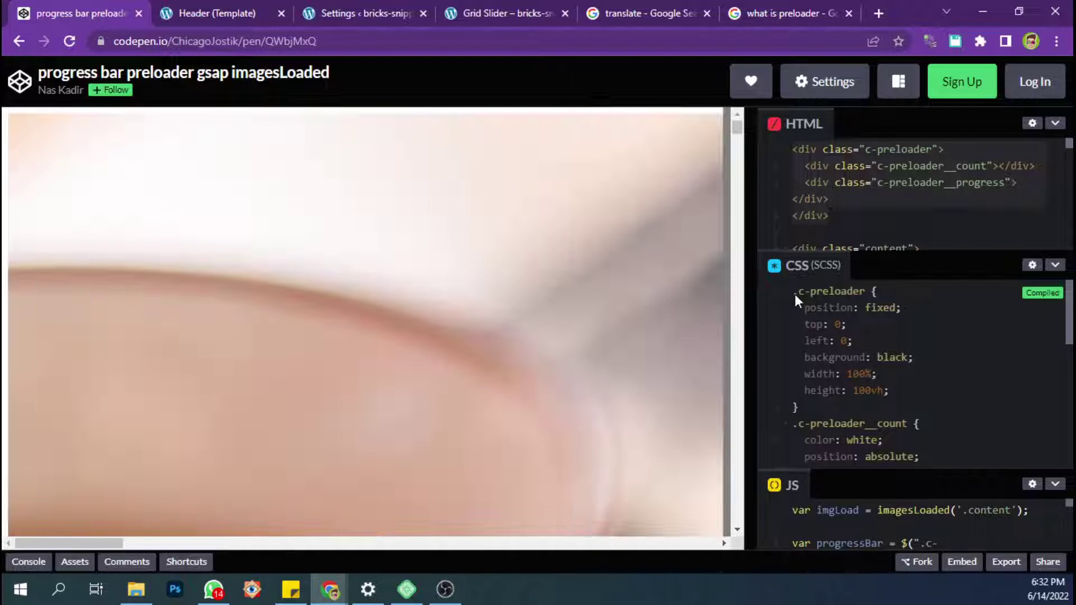
mouse_move(792, 293)
mouse_down()
mouse_move(852, 404)
mouse_move(834, 432)
mouse_up()
scroll(852, 404, down, 2)
scroll(852, 403, down, 3)
scroll(837, 425, down, 2)
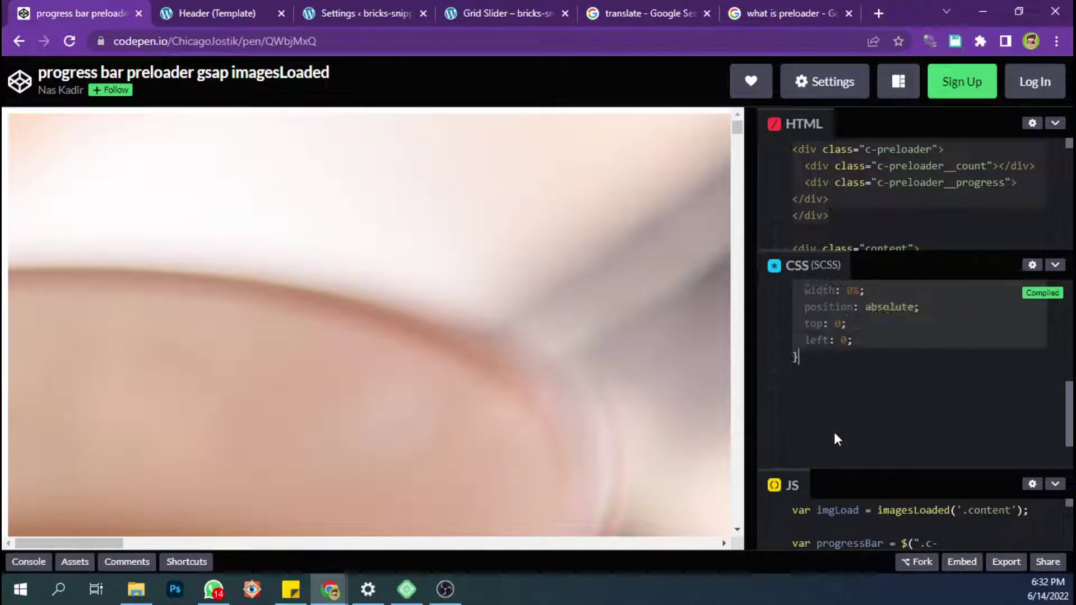
scroll(828, 407, up, 5)
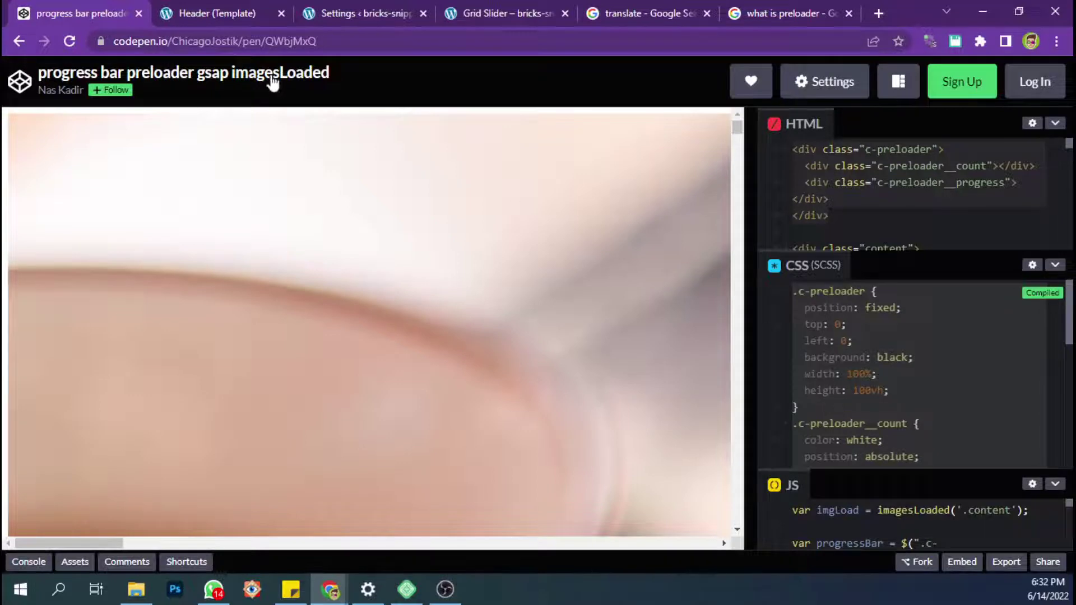
click(253, 10)
Step: Paste the compiled .c-preloader styles into the Bricks Custom CSS field
click(360, 7)
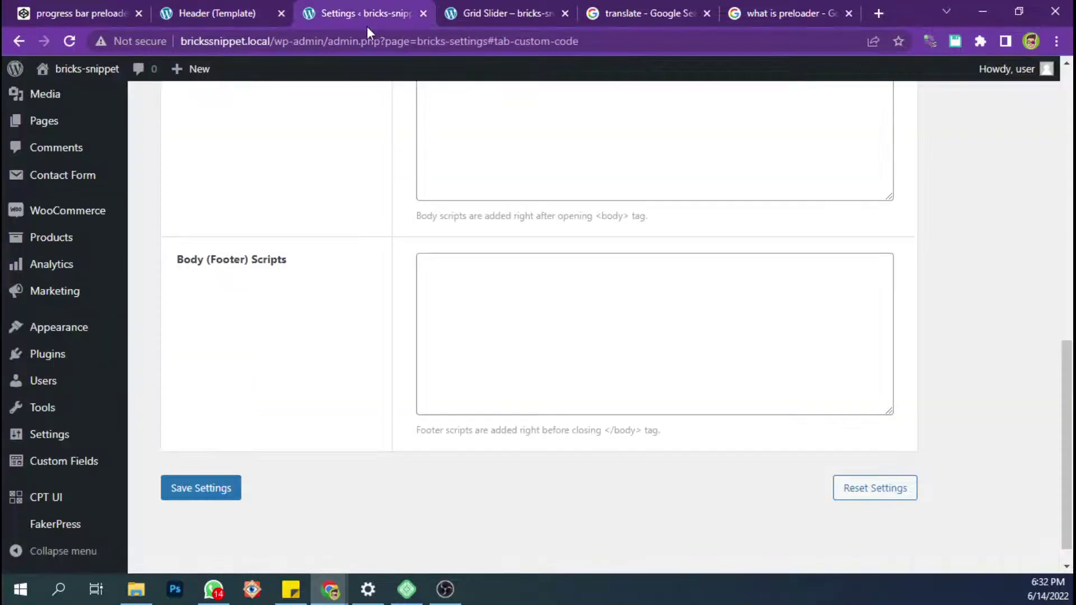
scroll(426, 259, up, 6)
scroll(468, 288, up, 4)
click(471, 297)
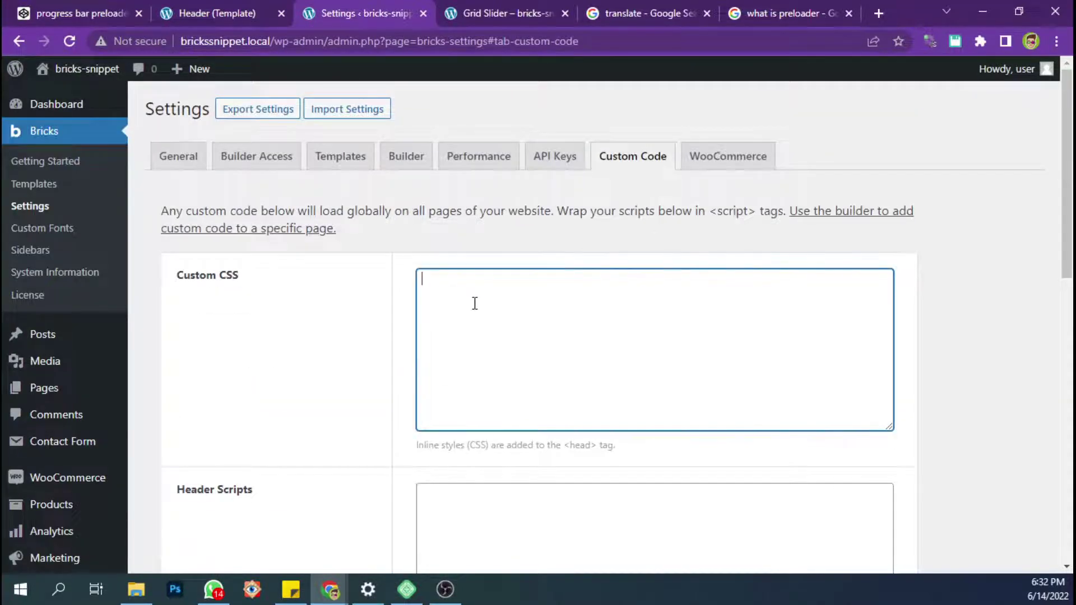
key(ctrl+v)
scroll(469, 312, up, 3)
scroll(469, 324, up, 2)
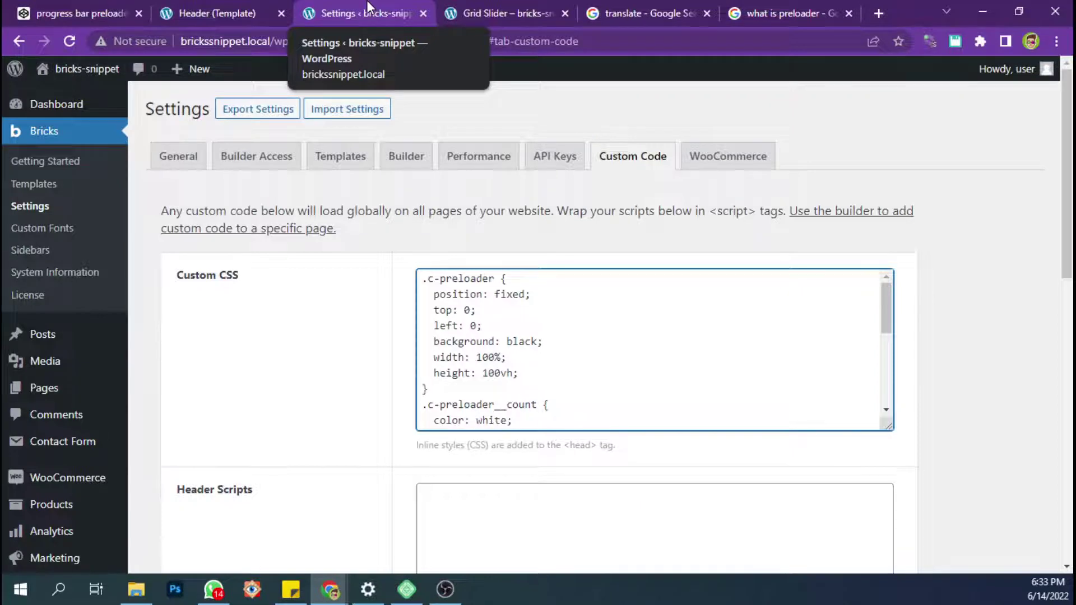
Step: Inspect the Grid Slider front end's body in DevTools and copy its bricks-is-frontend class
click(483, 8)
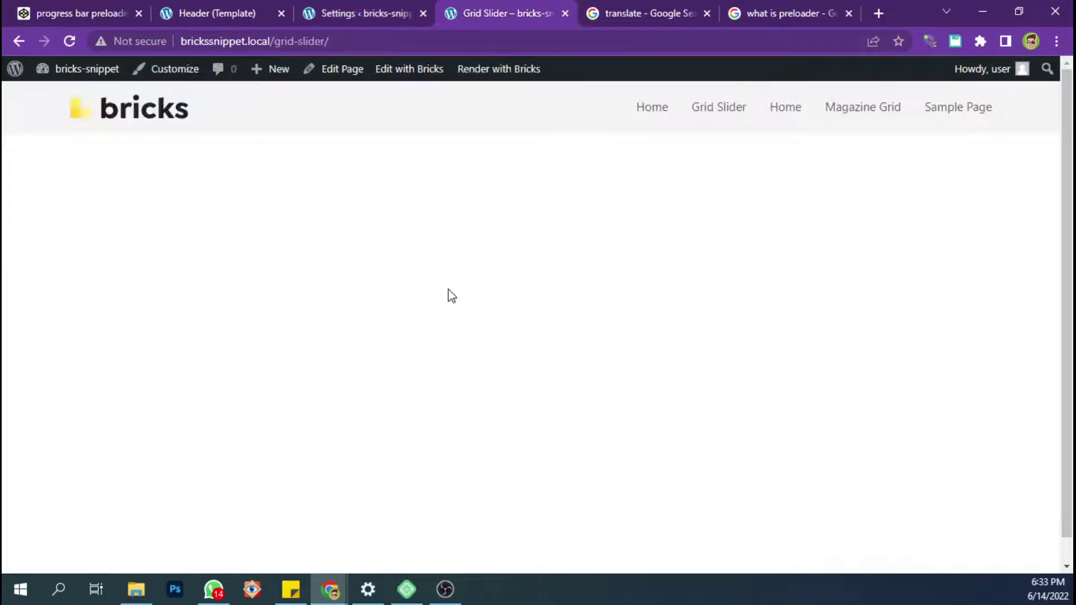
key(ctrl+shift+c)
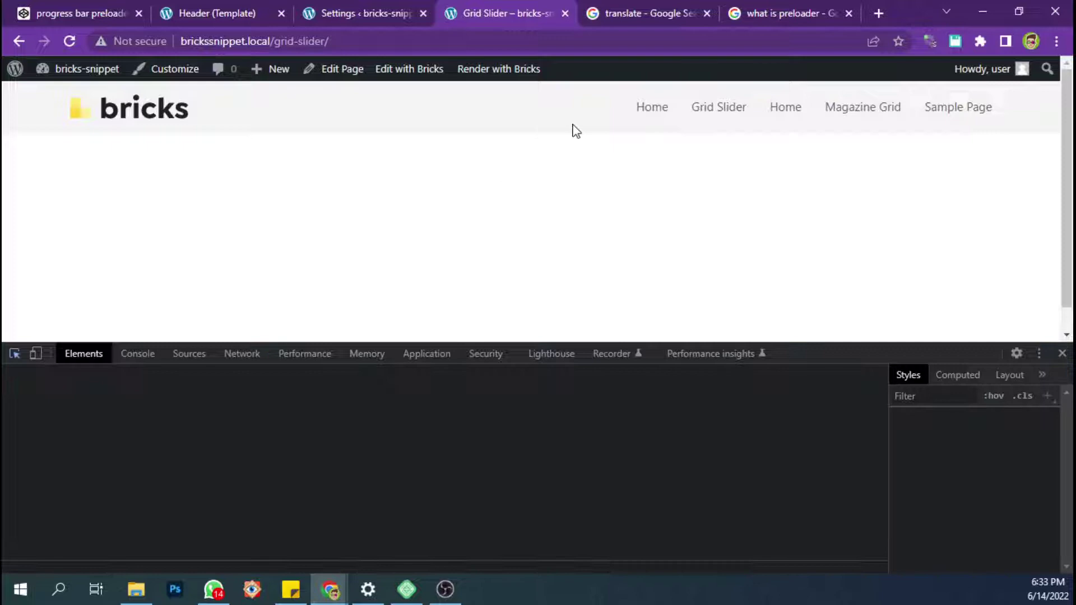
click(757, 413)
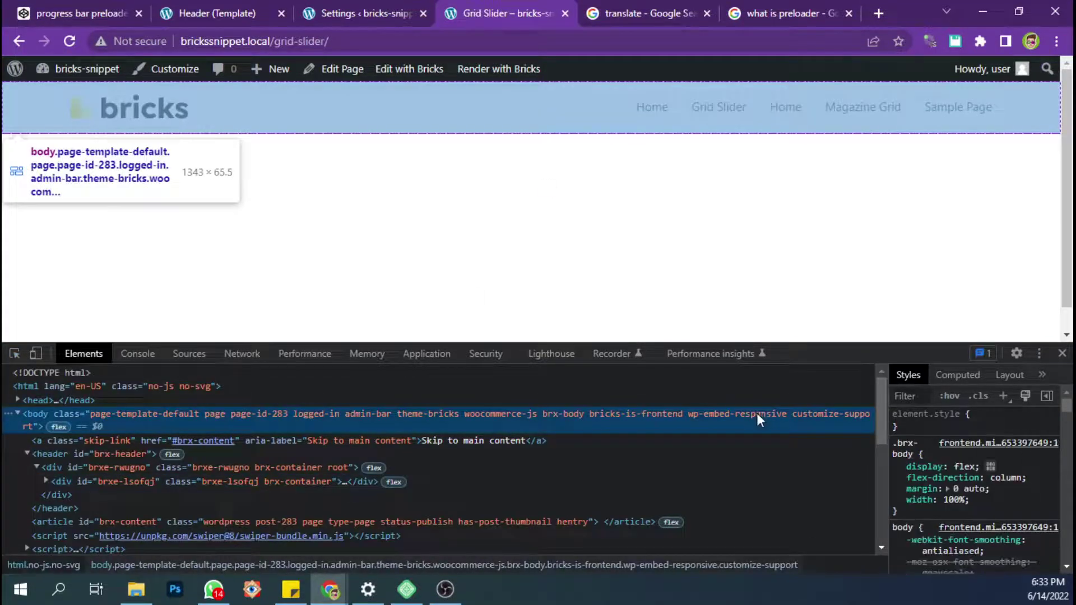
double_click(622, 414)
drag(590, 413, 683, 415)
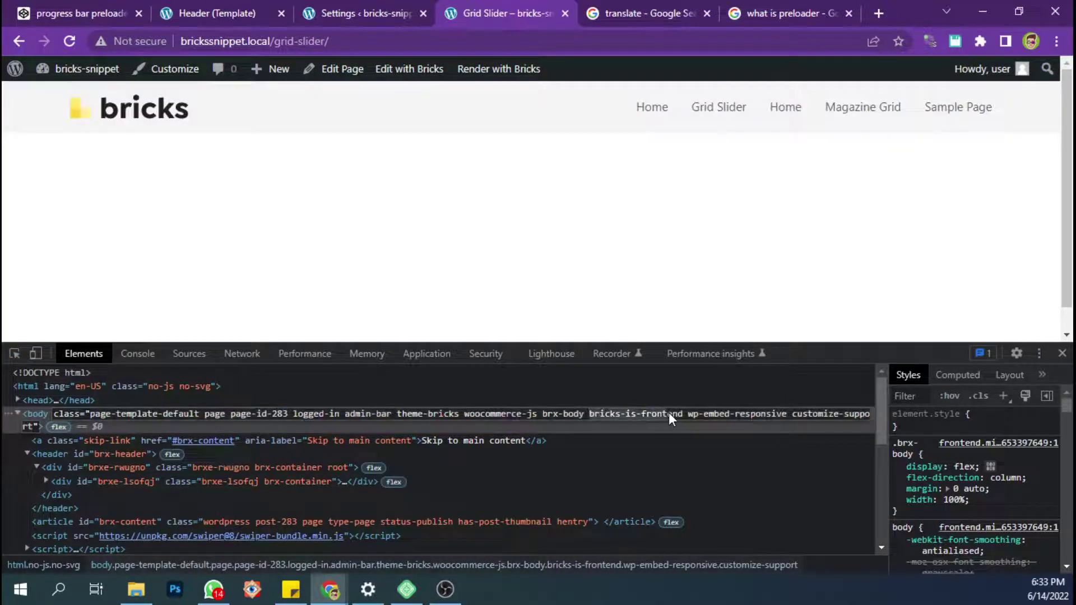
Step: Prefix the .c-preloader and .c-preloader__count rules in Custom CSS with .bricks-is-frontend
click(246, 12)
click(336, 12)
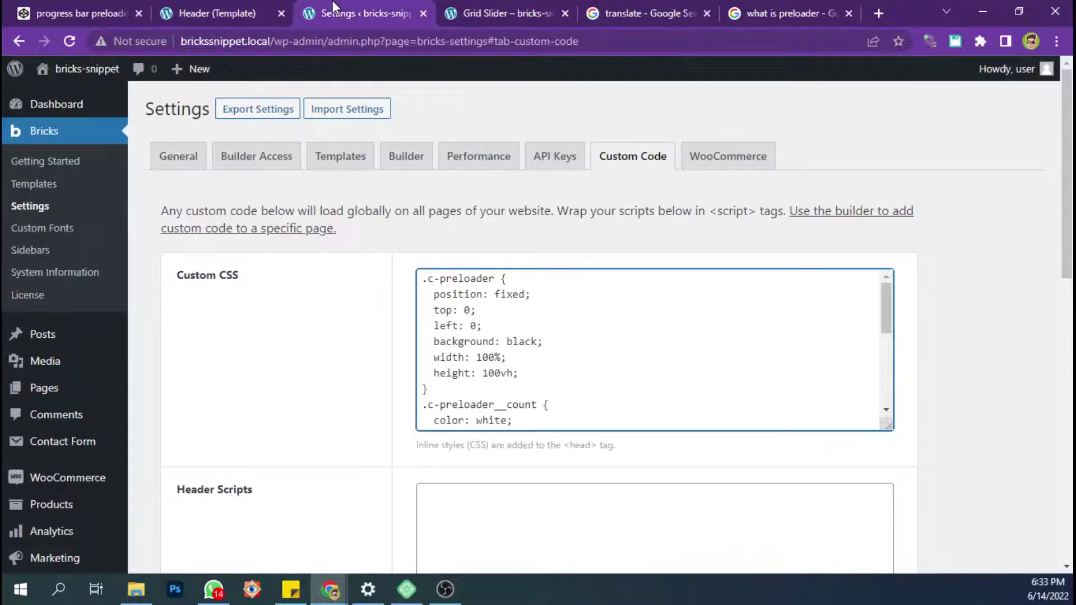
click(425, 280)
key(ctrl+v)
text(.)
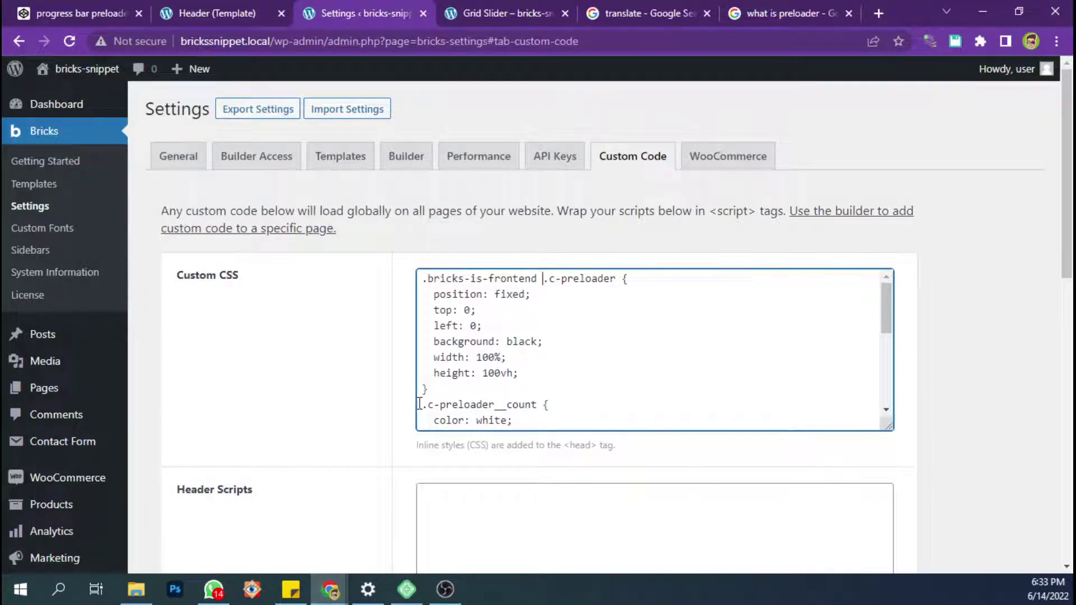
click(421, 404)
key(ctrl+v)
Step: Fix the doubled dot and prefix the .c-preloader__progress rule with .bricks-is-frontend
text(.)
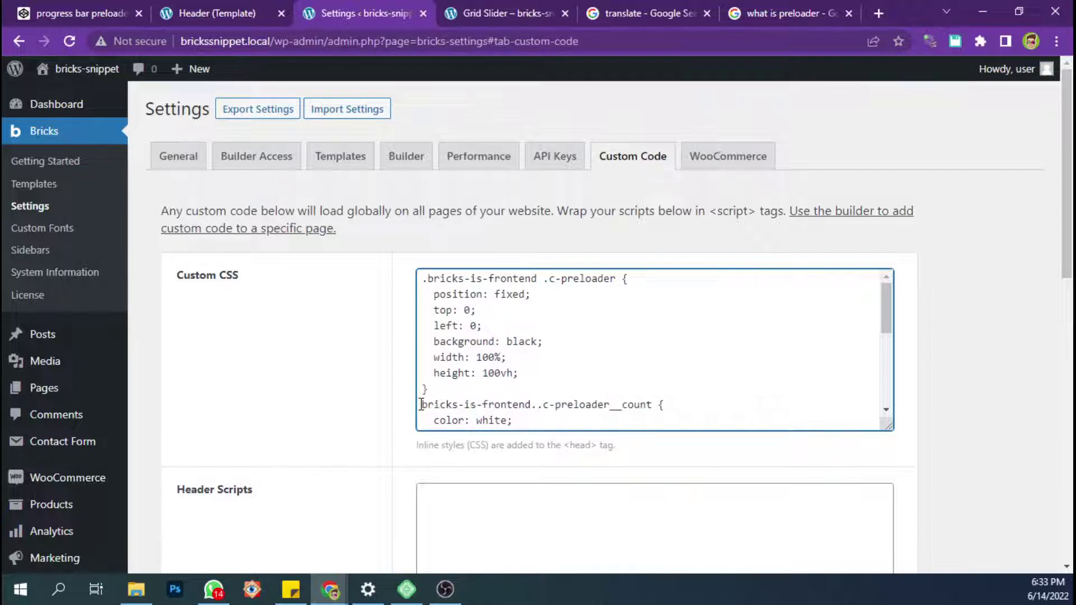
key(BackSpace)
scroll(421, 404, down, 3)
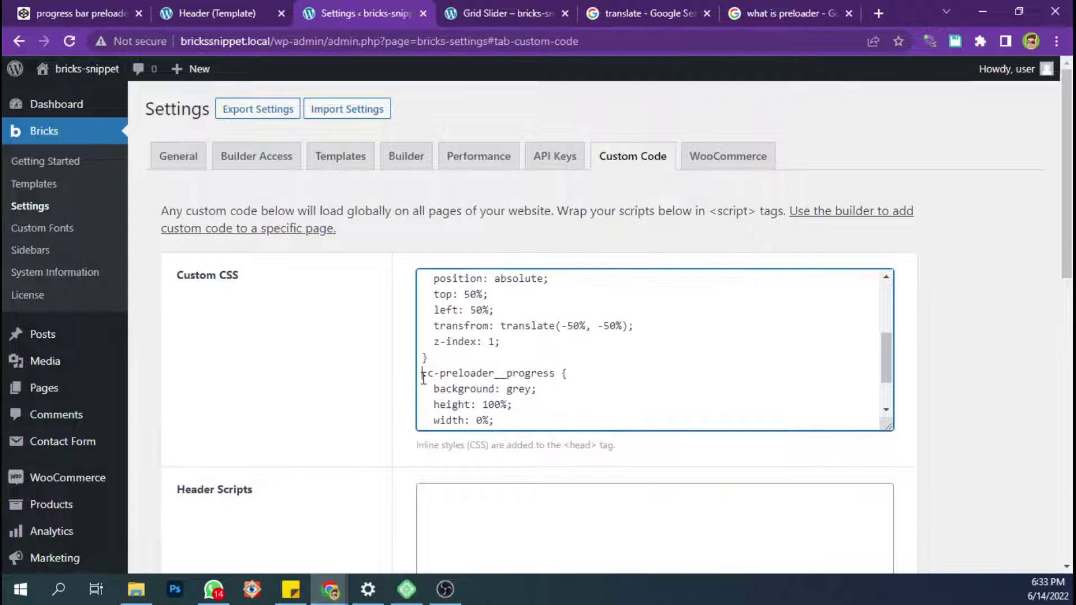
key(ctrl+v)
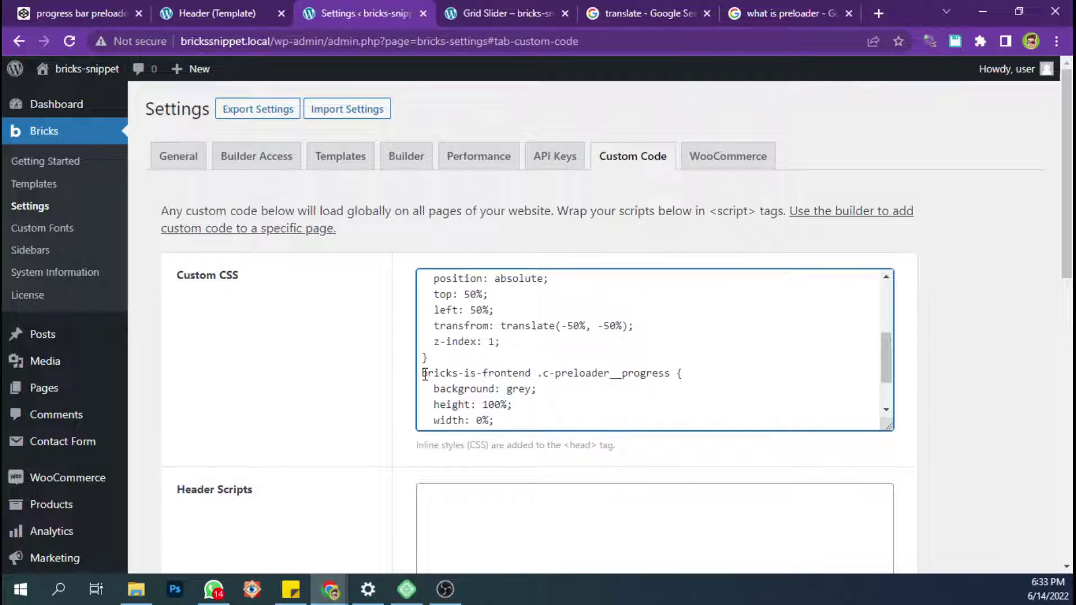
text(.)
scroll(332, 384, down, 3)
scroll(334, 387, up, 3)
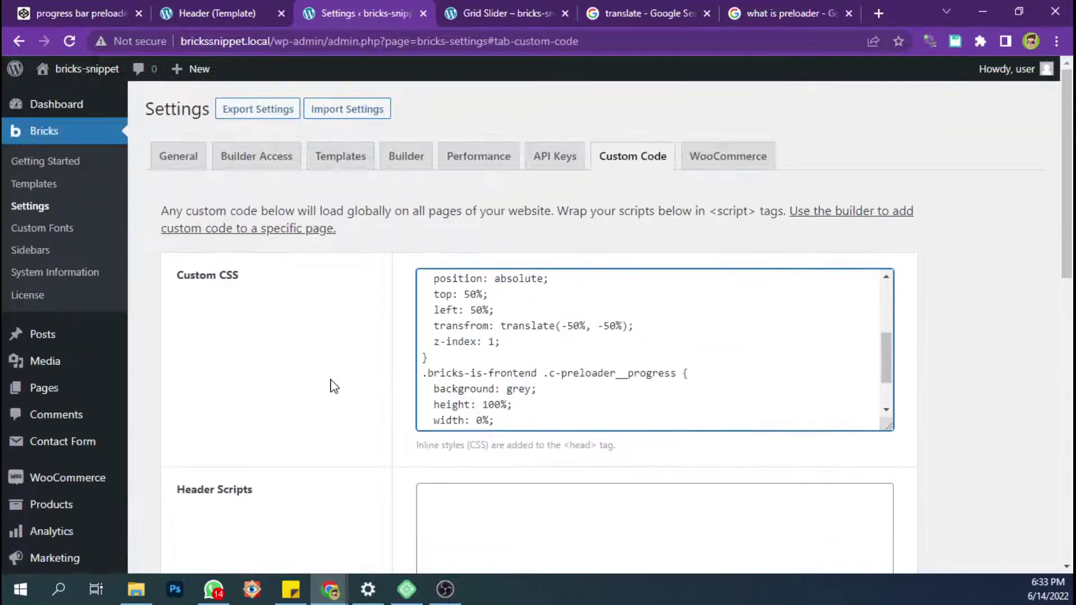
Step: Enlarge the pen's JS pane to review the preloader script
click(105, 6)
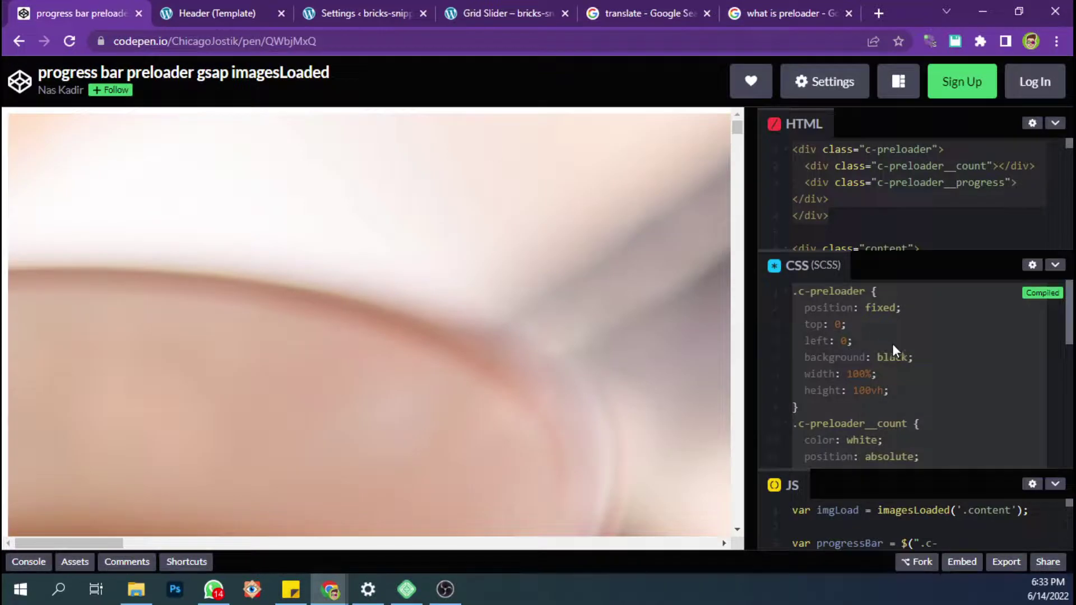
drag(890, 467, 893, 342)
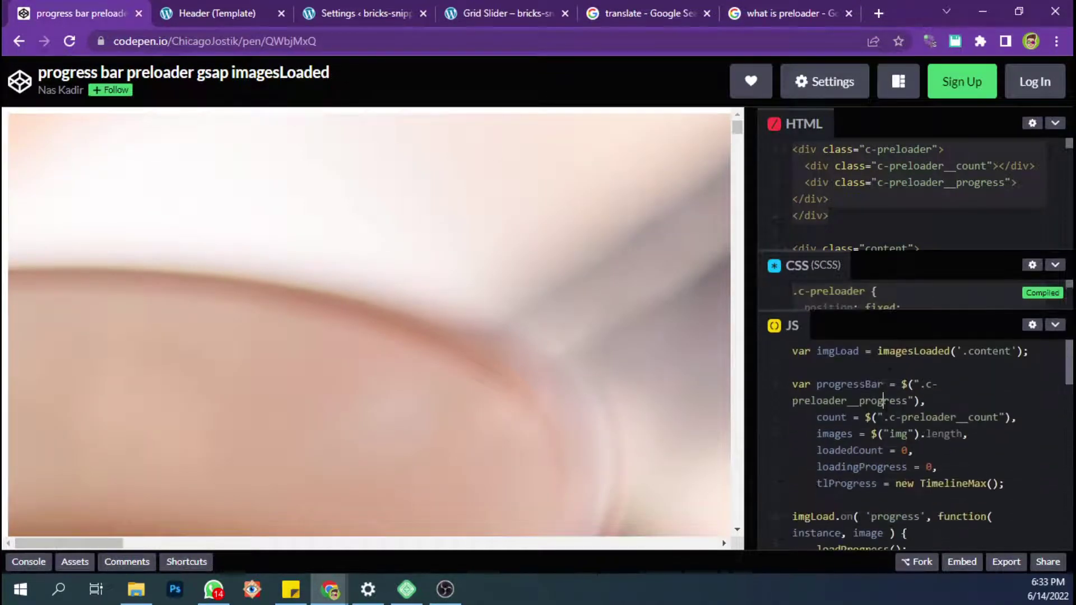
scroll(884, 400, down, 2)
scroll(884, 400, up, 2)
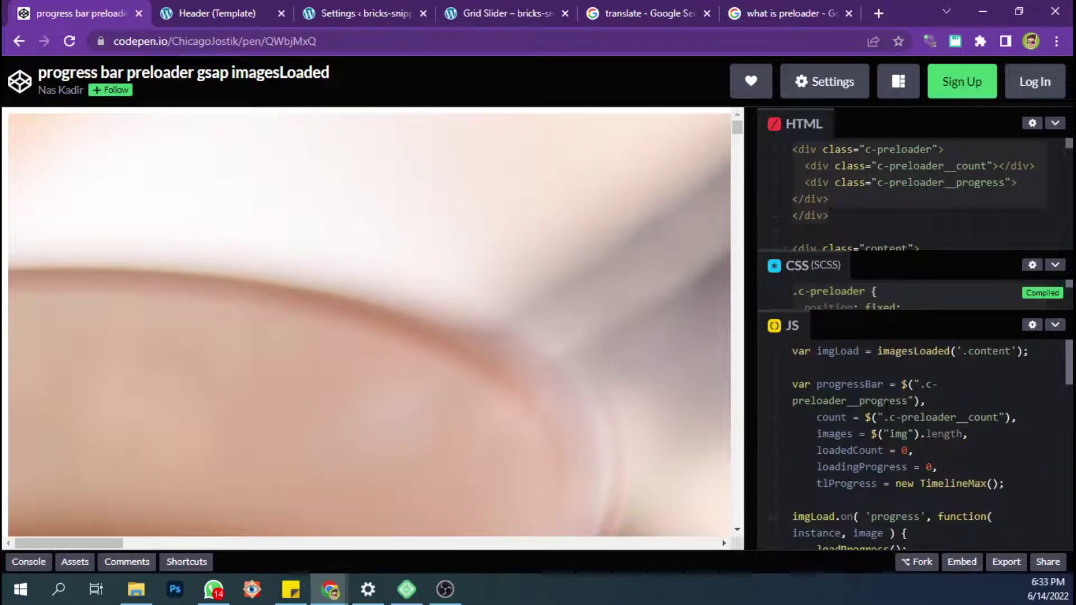
Step: In Pen Settings > JS, copy the TweenMax external script URL
click(830, 101)
click(308, 223)
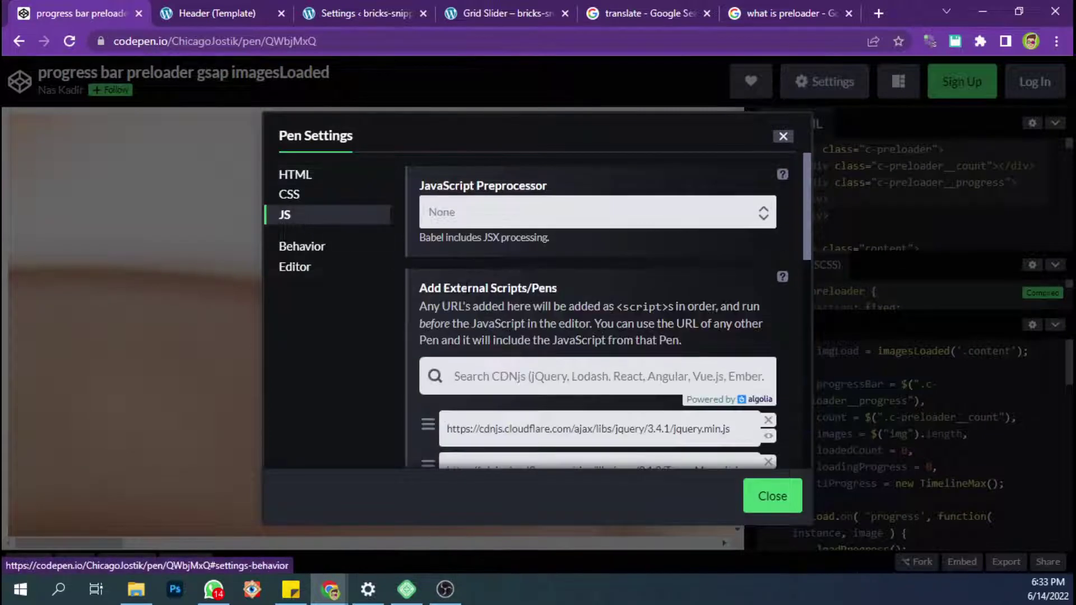
scroll(622, 361, down, 3)
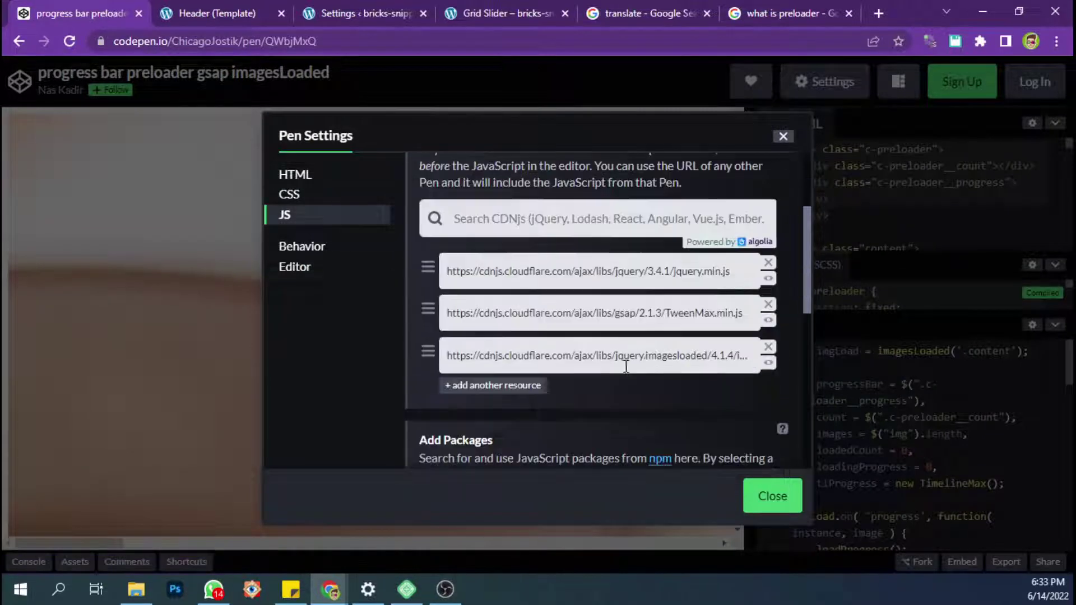
triple_click(606, 272)
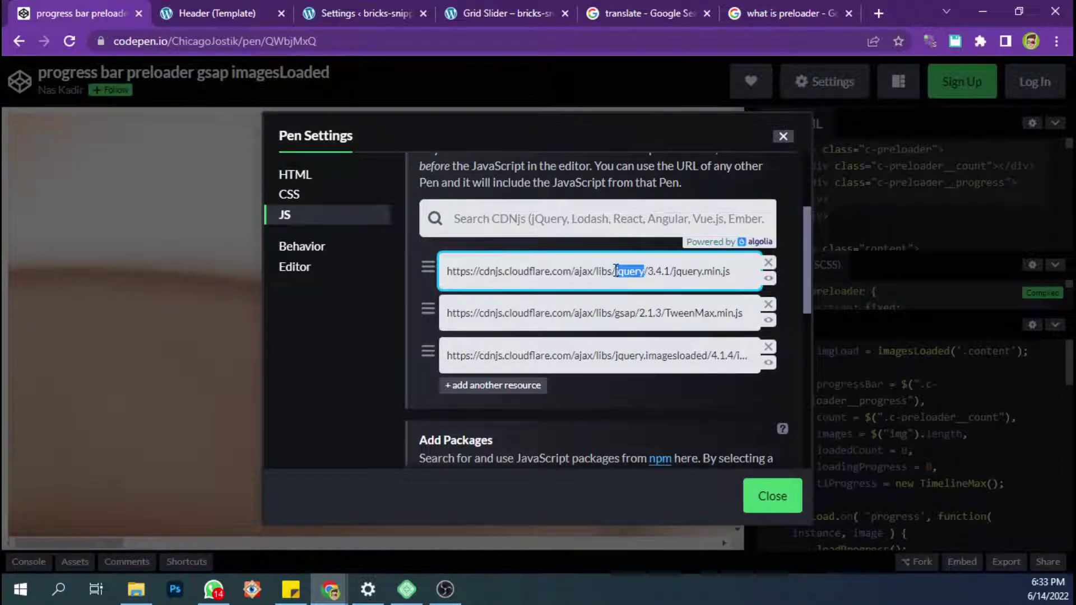
triple_click(616, 271)
triple_click(609, 312)
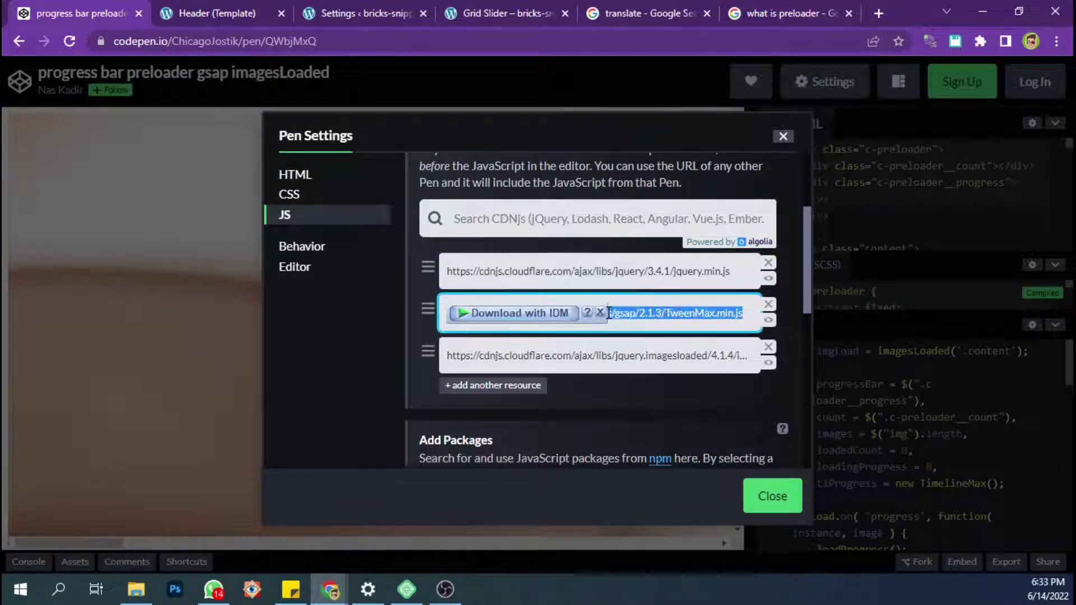
triple_click(604, 312)
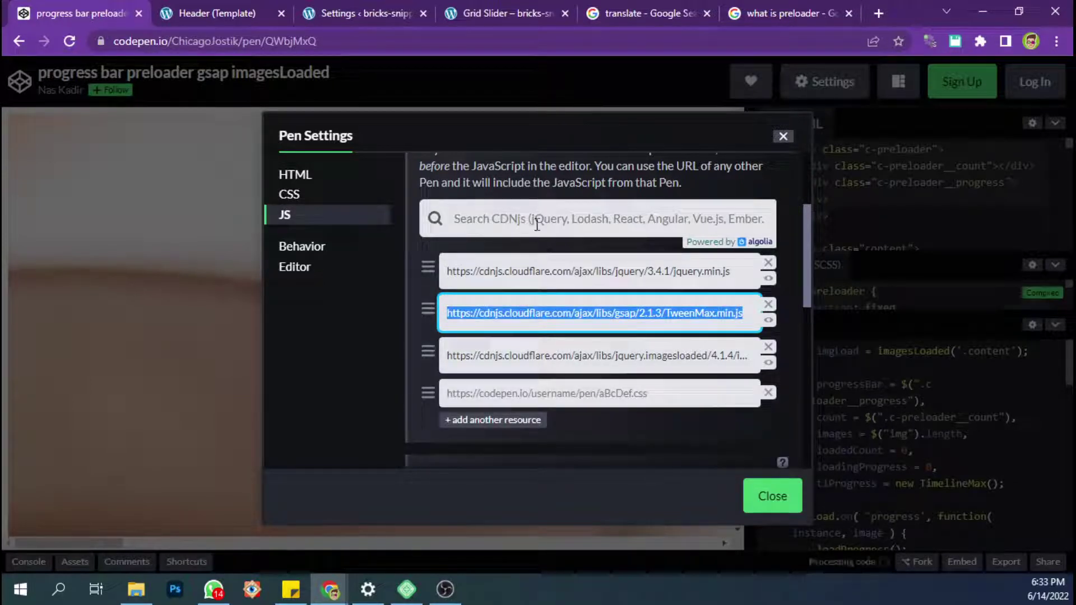
Step: Write a footer script tag loading the pasted TweenMax URL in Body (Footer) Scripts
click(261, 4)
click(360, 12)
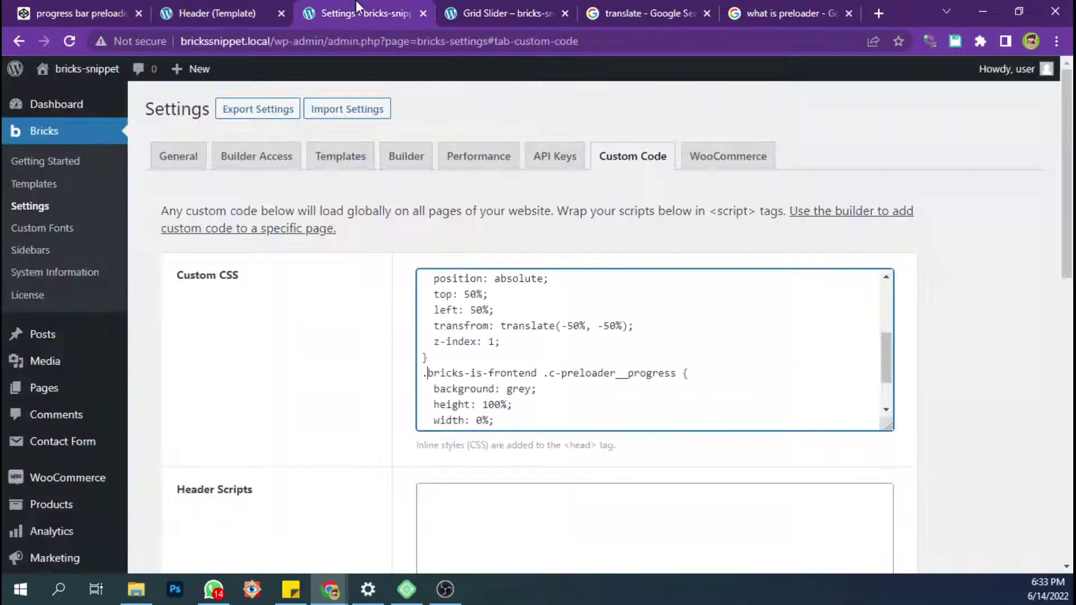
scroll(946, 330, down, 5)
scroll(946, 331, down, 4)
click(564, 321)
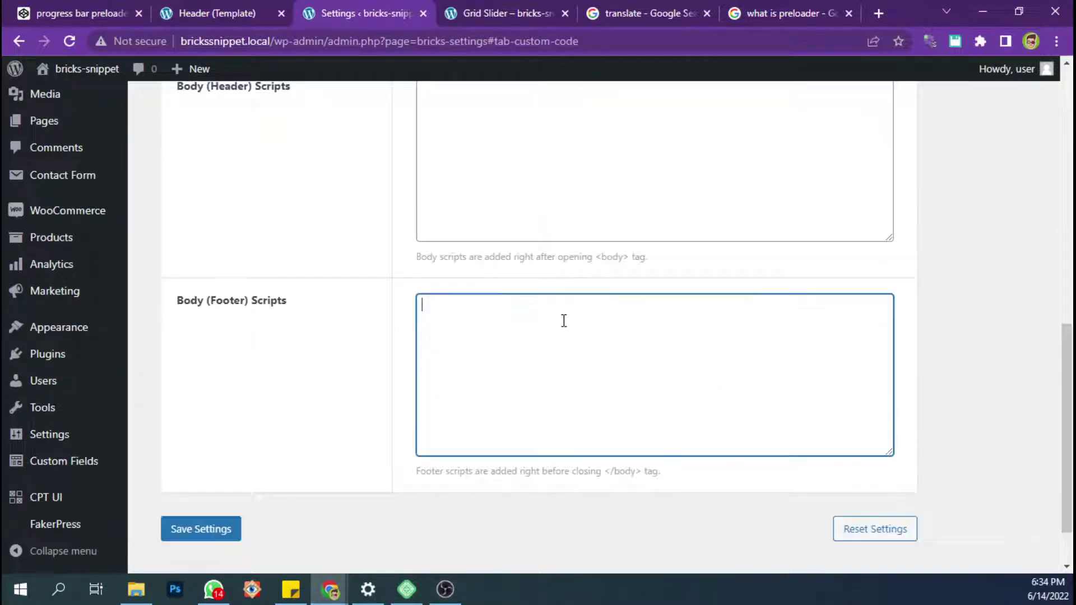
text(<script)
text( src=)
text(https://cdnjs.cloudflare.com/ajax/libs/gsap/2.1.3/TweenMax.min.js)
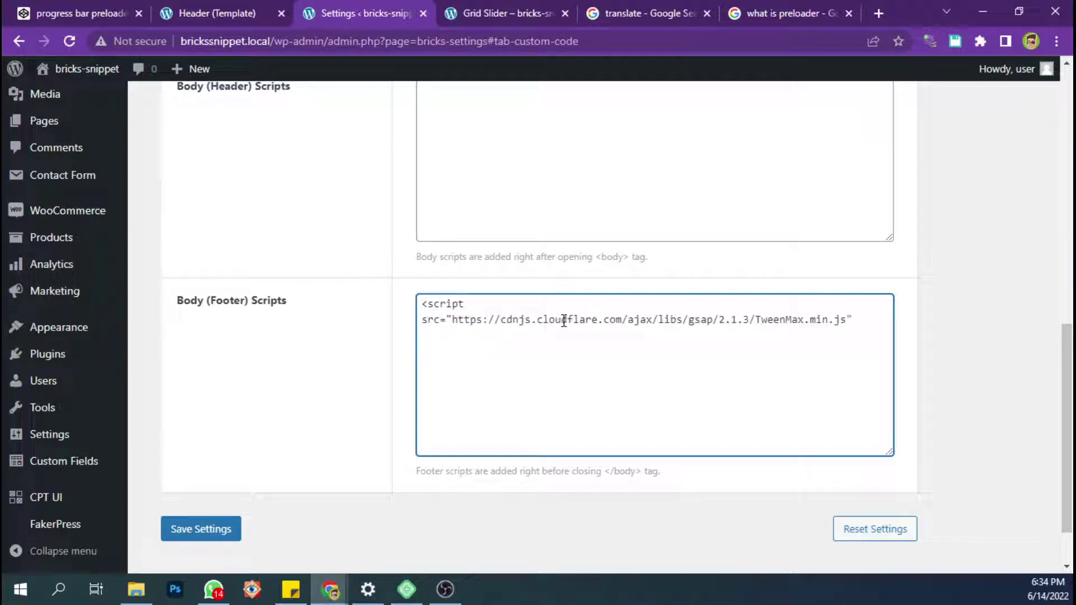
text(/script>)
Step: Copy the imagesLoaded URL from CodePen and add a second footer script tag loading it
click(224, 13)
click(83, 13)
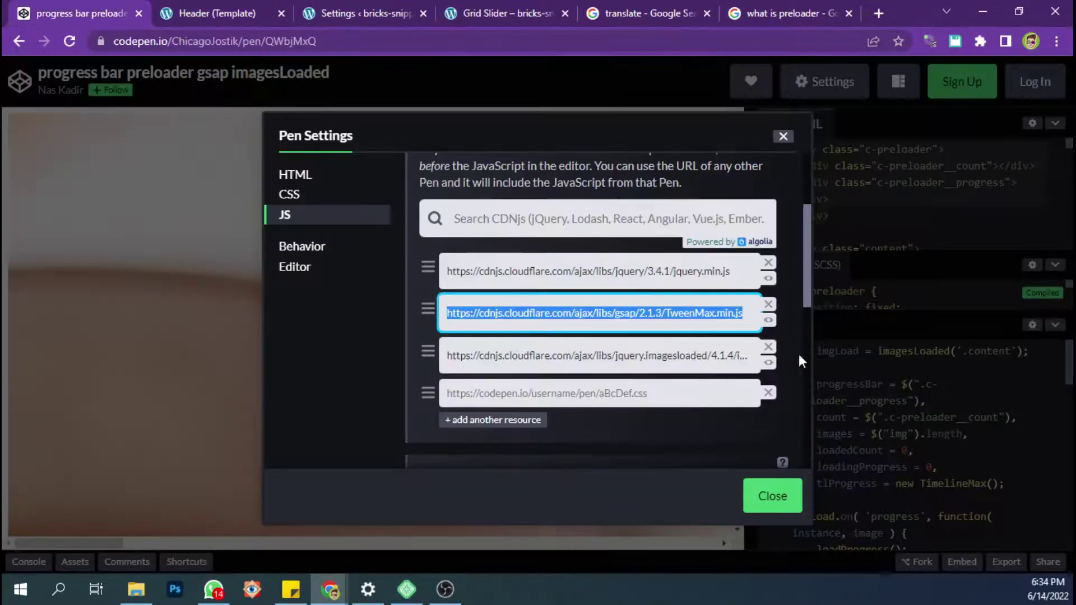
triple_click(645, 353)
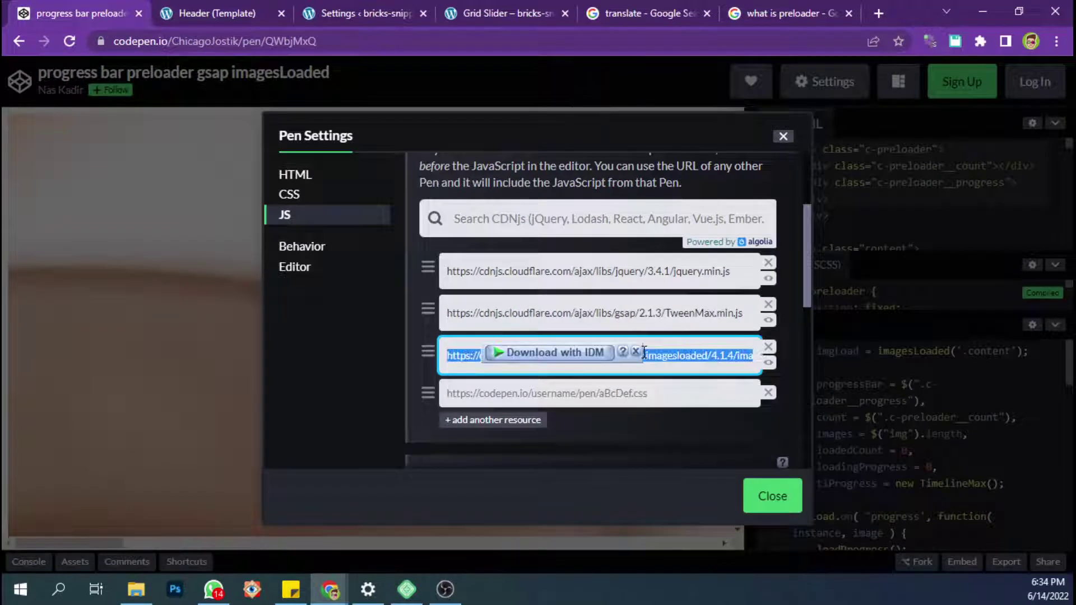
click(247, 13)
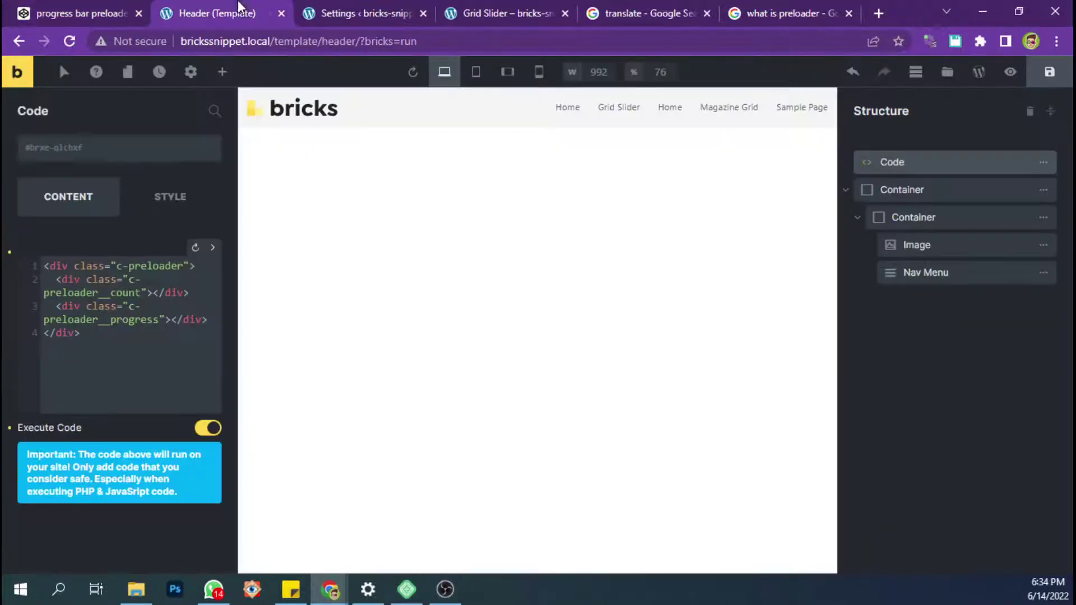
click(354, 12)
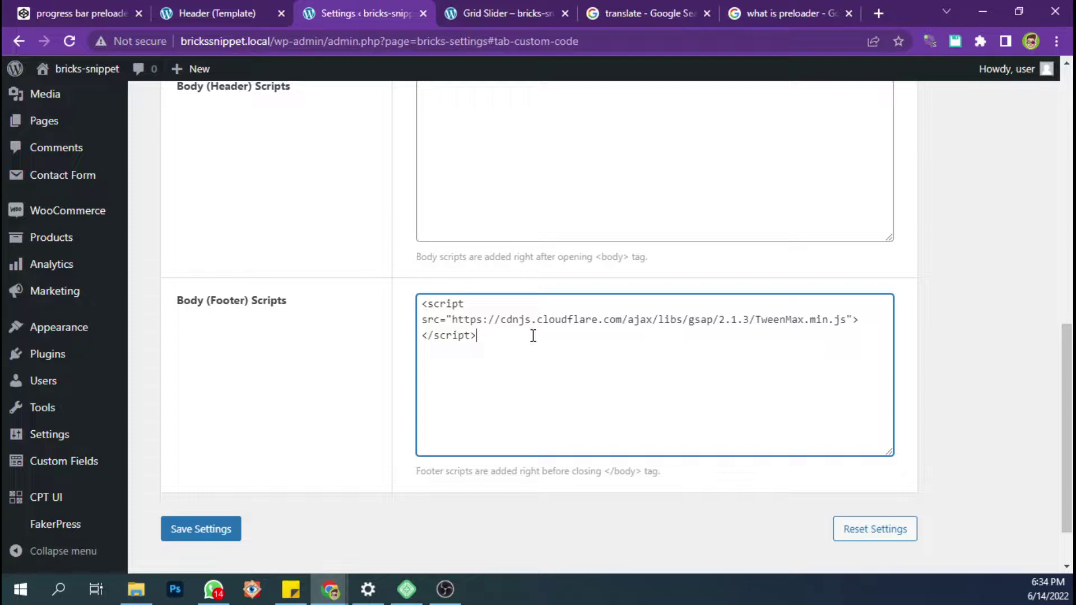
key(Return)
text(<script src=)
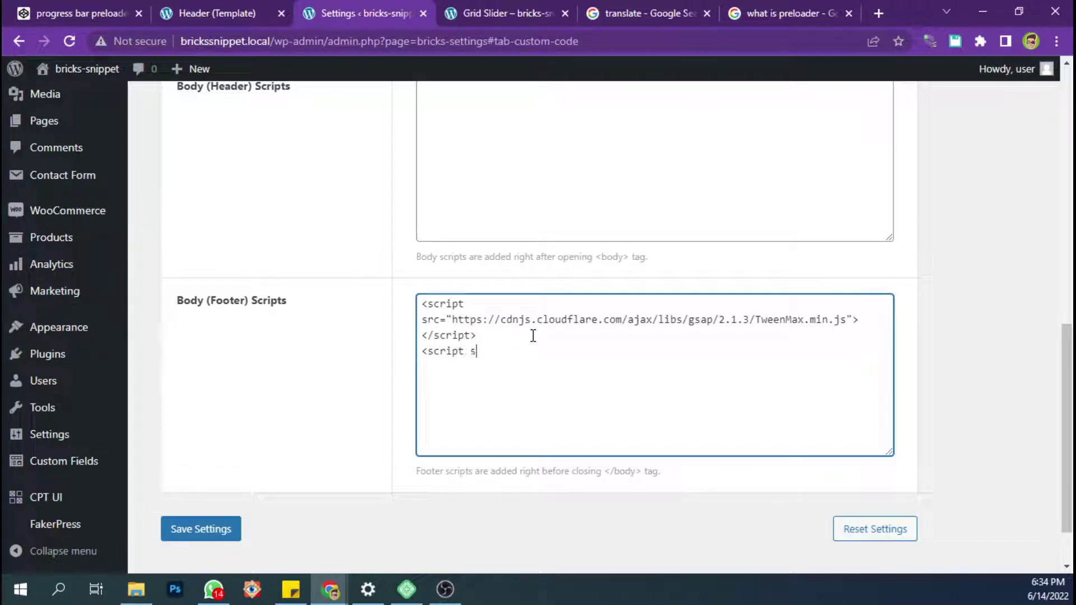
text(")
text(https://cdnjs.cloudflare.com/ajax/libs/jquery.imagesloaded/4.1.4/imagesloaded.pkgd.min.js)
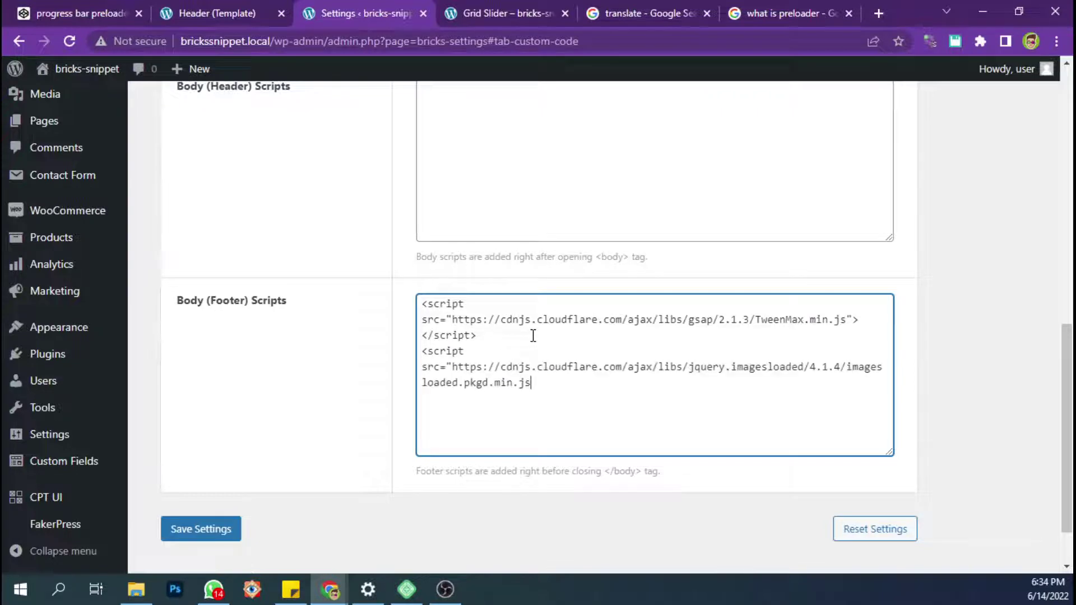
text(></sc)
text(ript>)
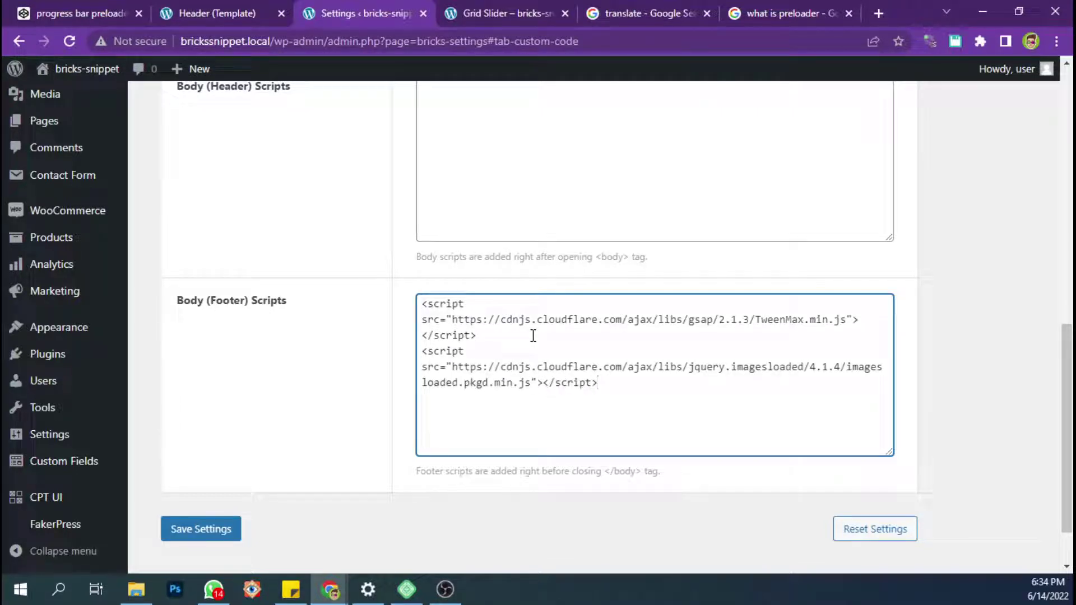
click(246, 13)
Step: Close CodePen's Pen Settings and copy all of the pen's JavaScript
click(84, 13)
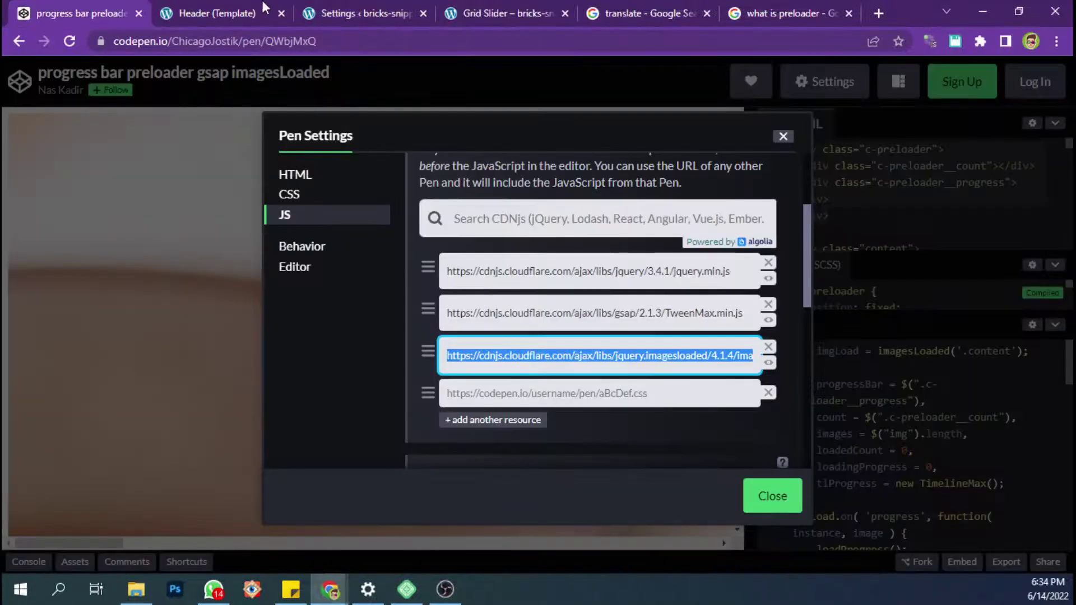
click(783, 137)
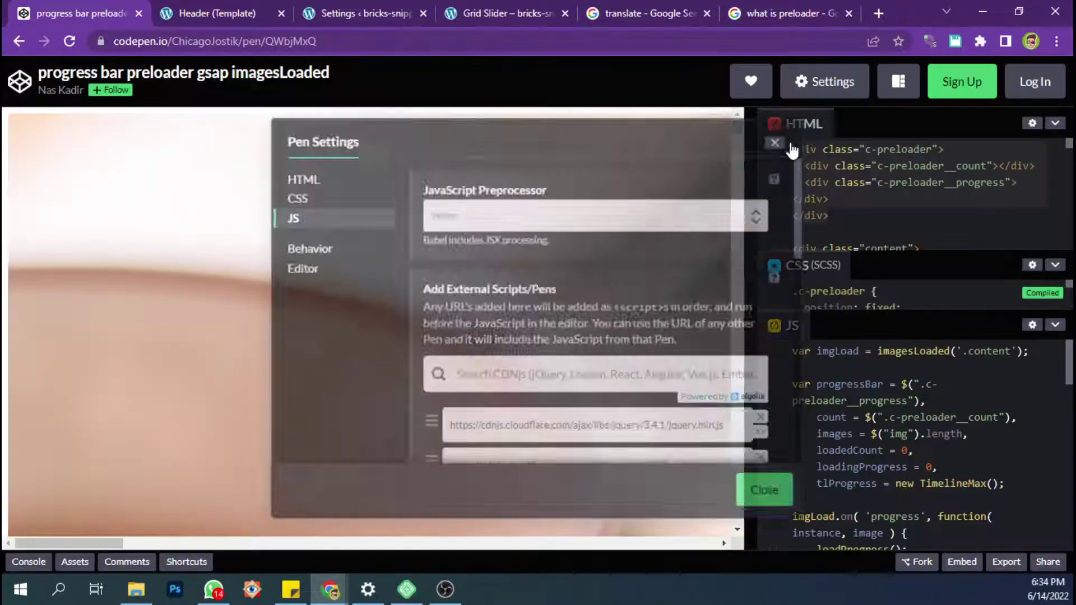
scroll(878, 418, down, 5)
key(ctrl+a)
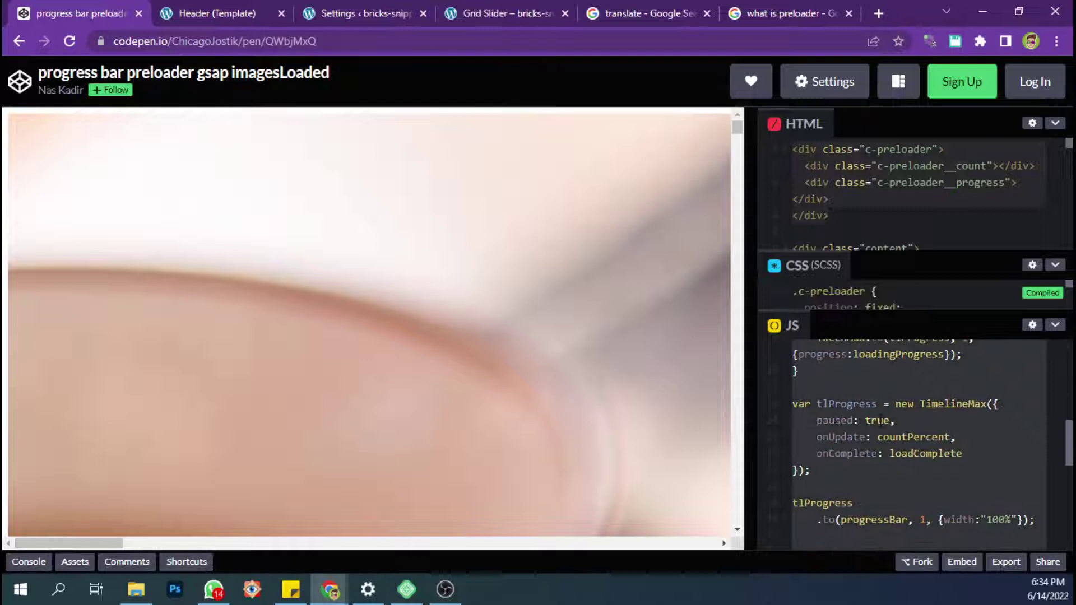
scroll(881, 418, down, 5)
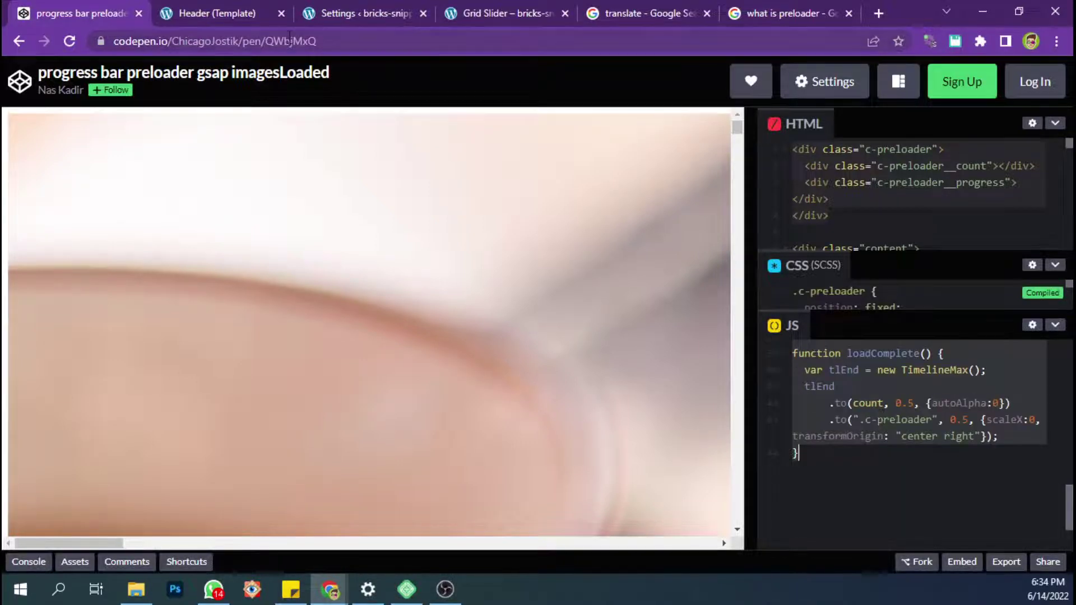
click(236, 13)
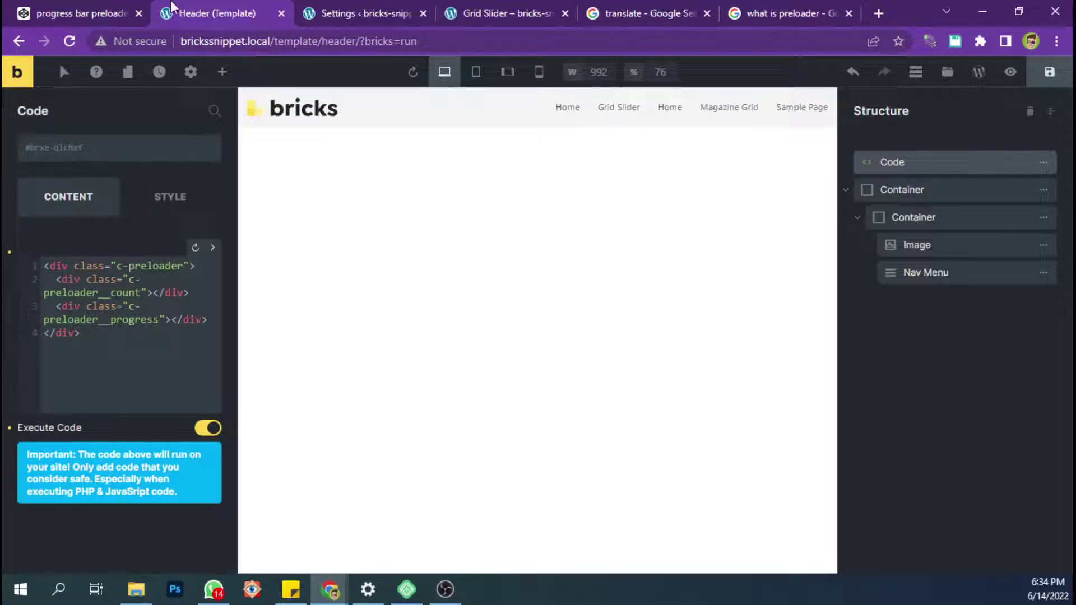
Step: Paste the CodePen preloader JavaScript into the Body (Footer) Scripts box
click(358, 12)
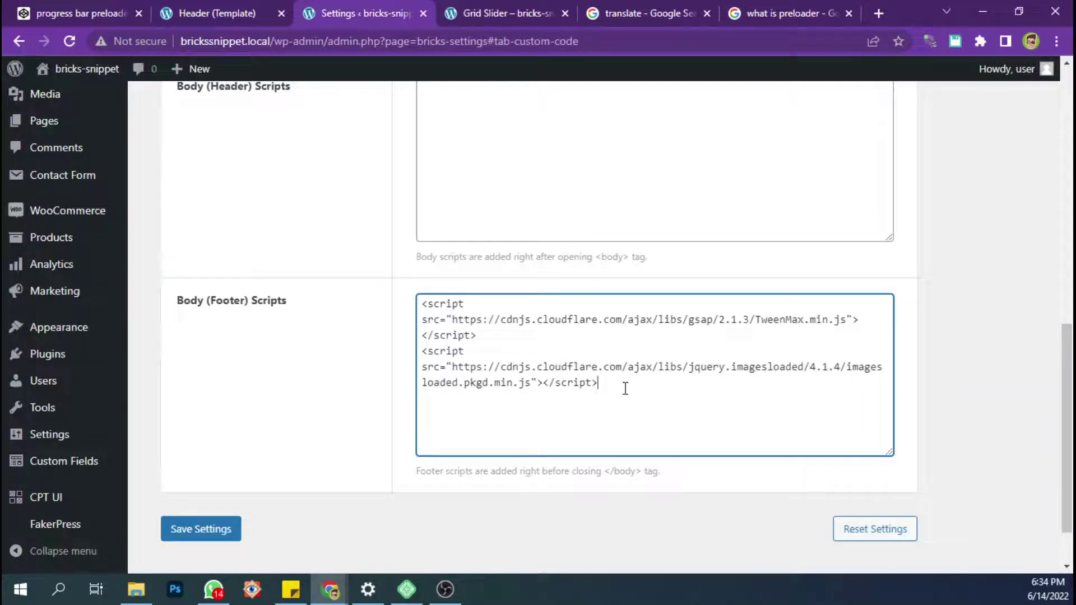
text(<script>)
key(ctrl+v)
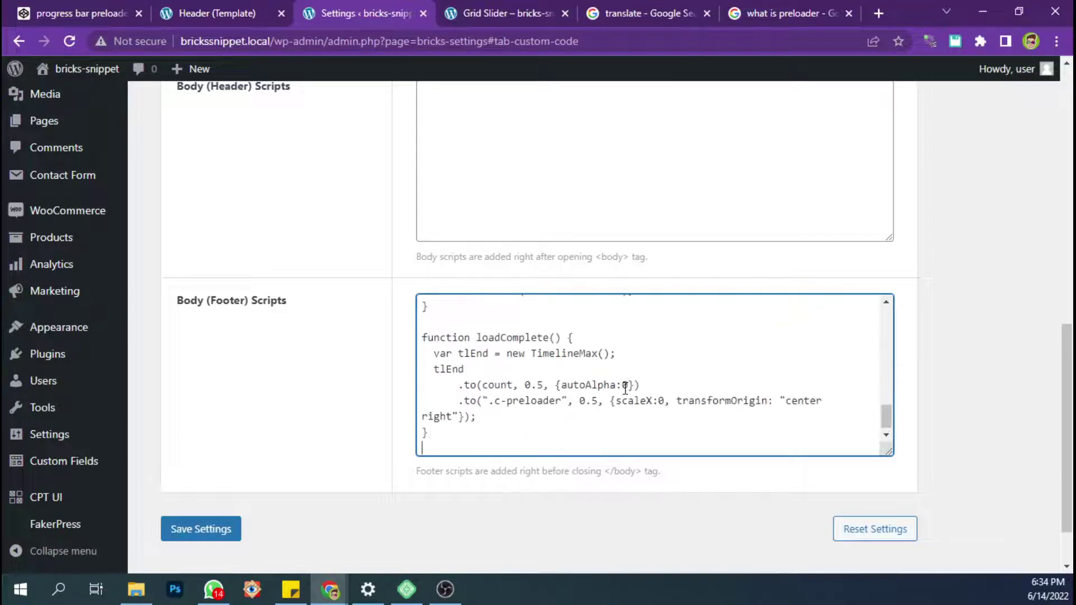
text(script>)
Step: Replace the $ shorthand with jQuery on the progress bar, count and images lines
scroll(611, 386, up, 2)
scroll(605, 381, up, 3)
scroll(597, 383, up, 3)
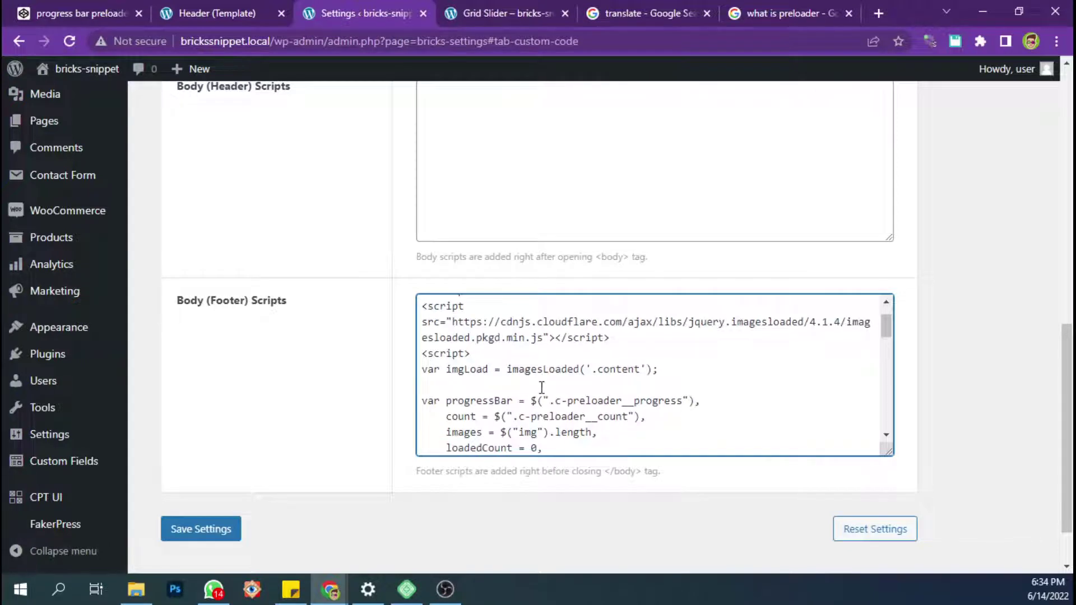
scroll(544, 396, down, 2)
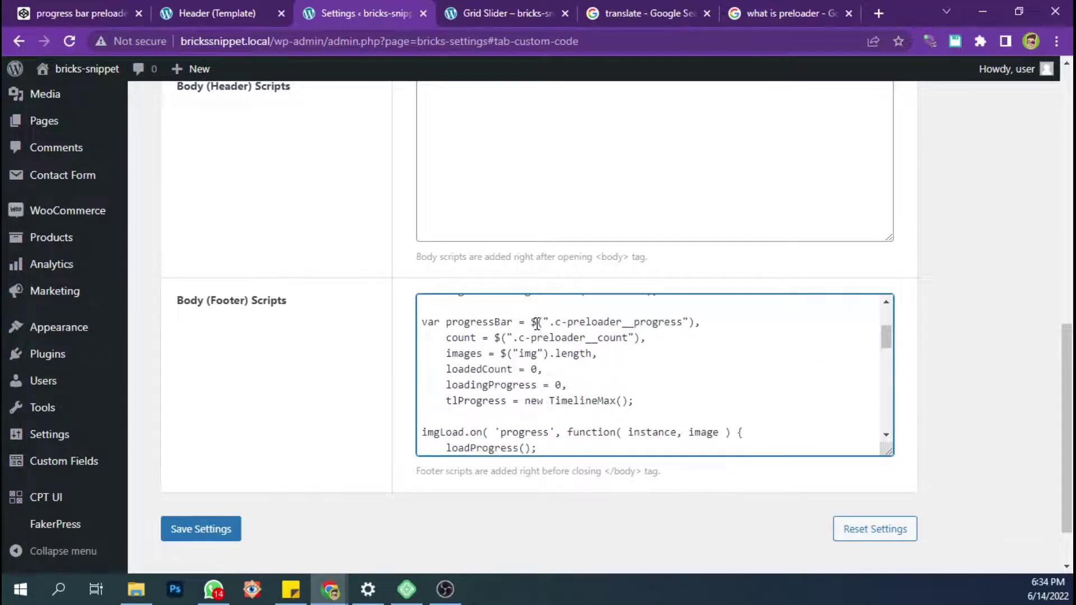
drag(537, 324, 531, 322)
text(J)
text(Query)
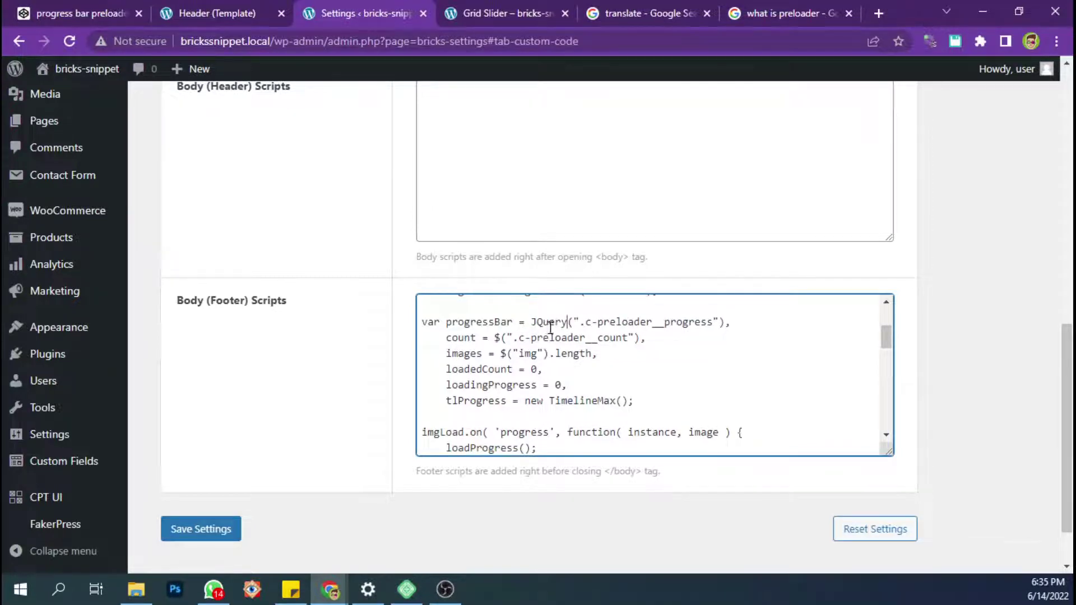
click(538, 323)
key(BackSpace)
text(j)
mouse_move(568, 323)
mouse_down()
mouse_move(496, 338)
mouse_move(500, 354)
mouse_up()
text(jQuery)
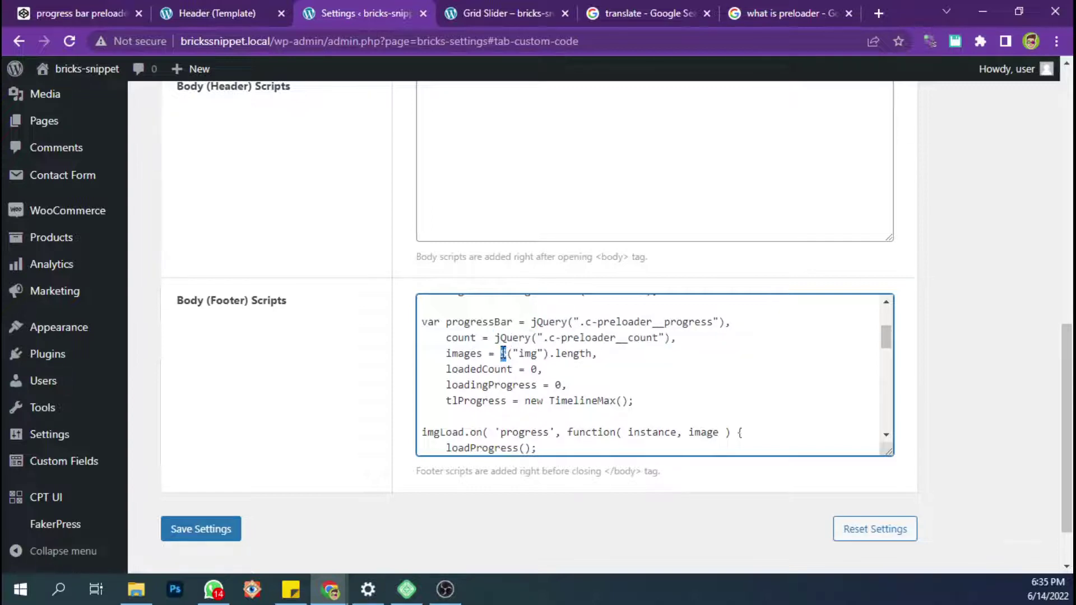
text(jQuery)
Step: Change the imagesLoaded target from '.content' to 'img' and save the settings
scroll(508, 362, down, 2)
scroll(514, 373, down, 2)
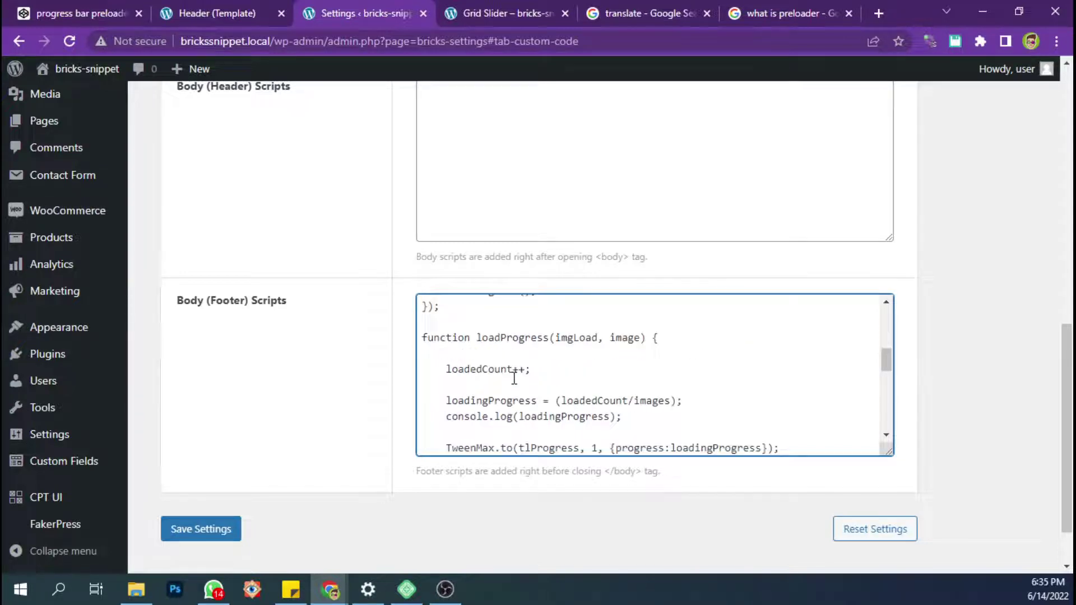
scroll(514, 373, down, 2)
scroll(514, 376, down, 2)
scroll(514, 381, down, 2)
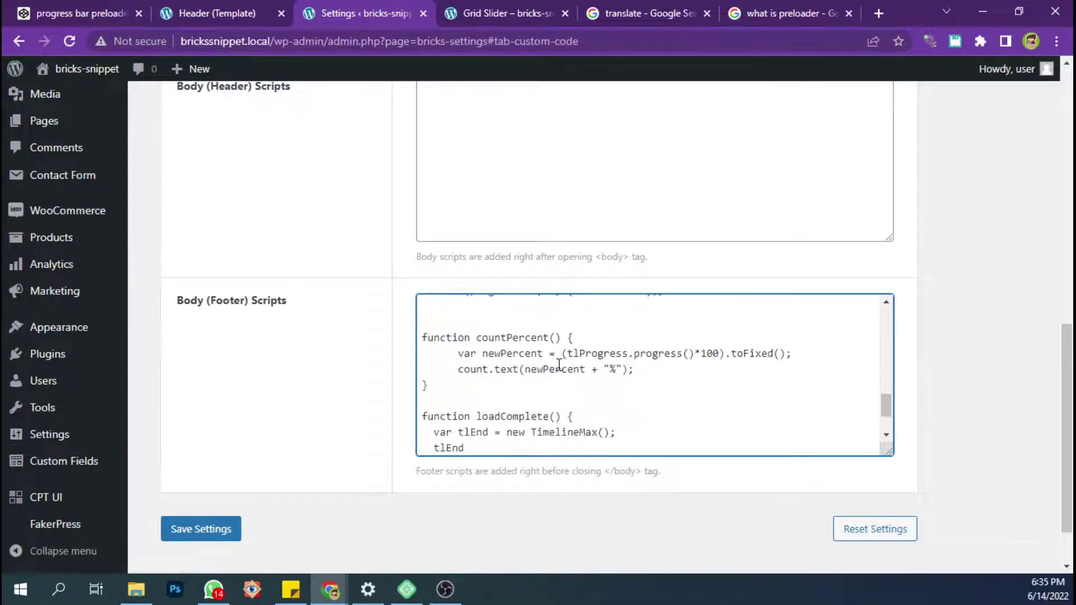
scroll(555, 373, down, 2)
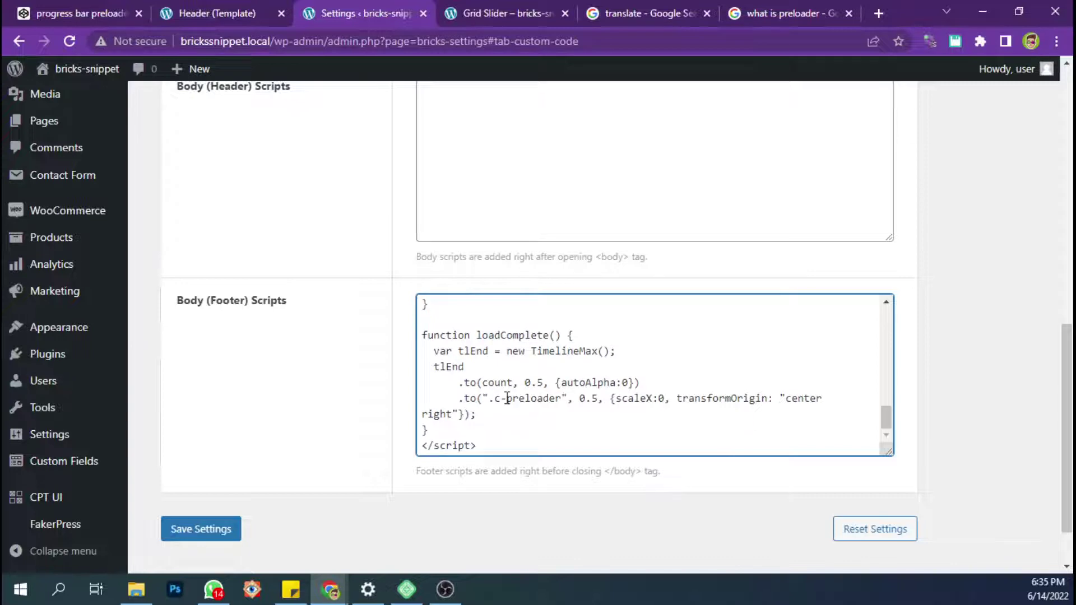
scroll(508, 399, up, 2)
scroll(508, 398, up, 2)
scroll(508, 399, up, 2)
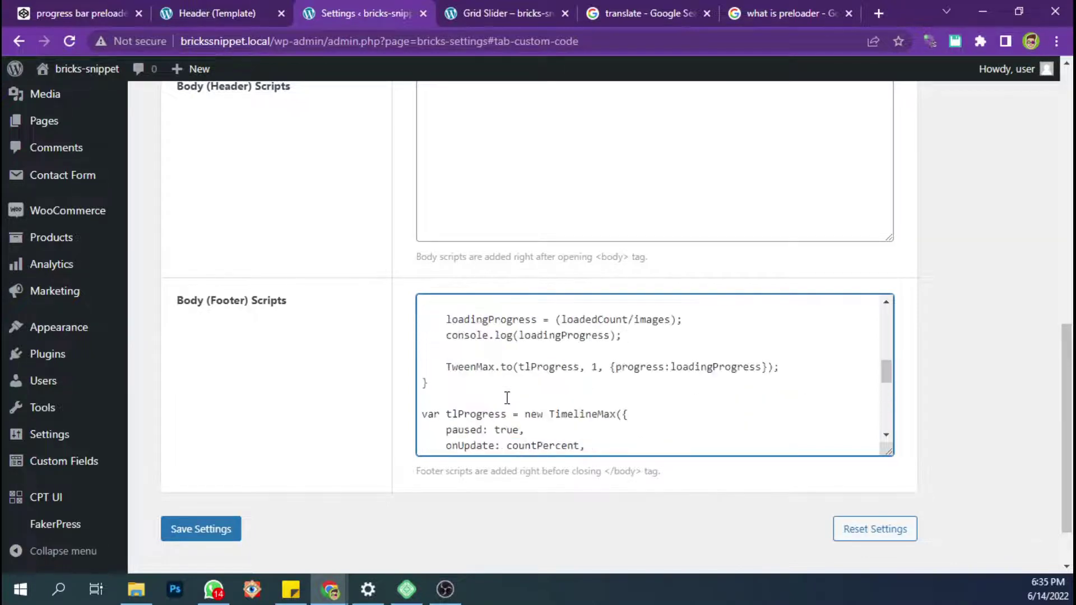
scroll(507, 399, up, 2)
scroll(507, 399, up, 2)
scroll(507, 398, up, 3)
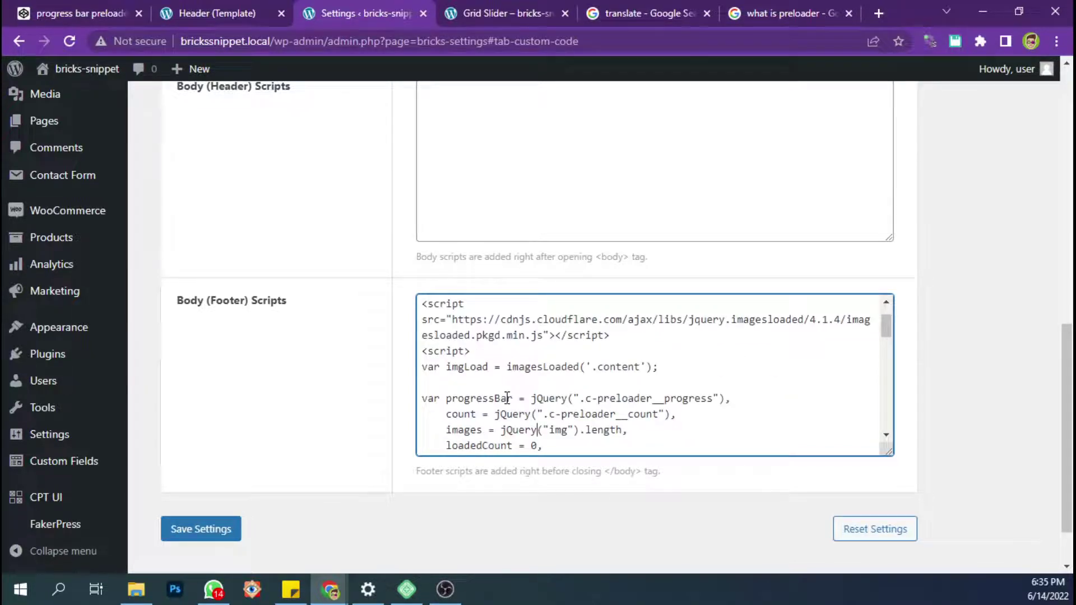
scroll(512, 394, down, 2)
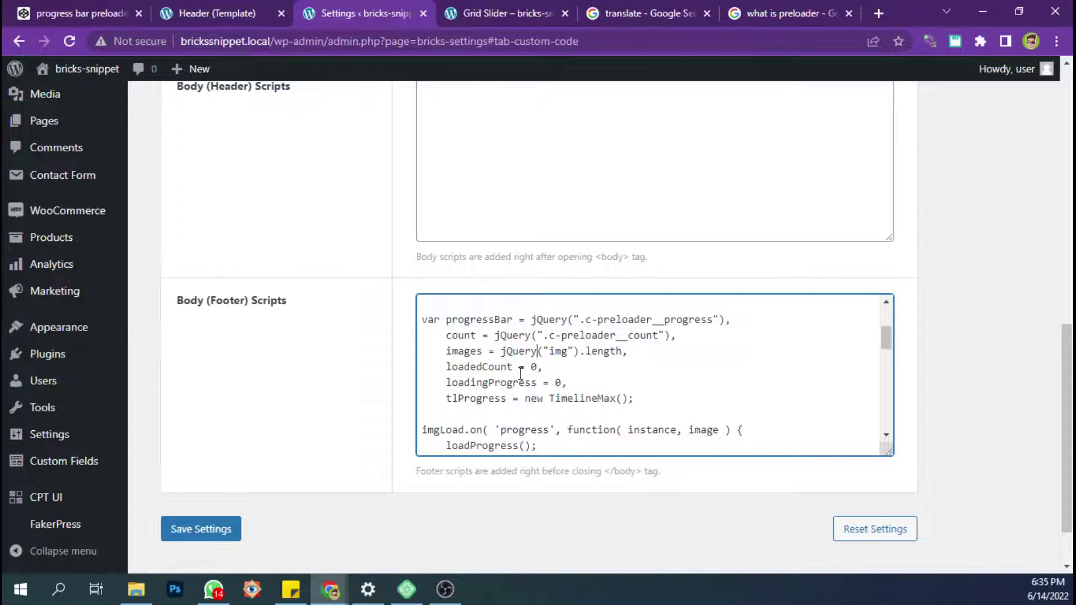
scroll(520, 373, up, 2)
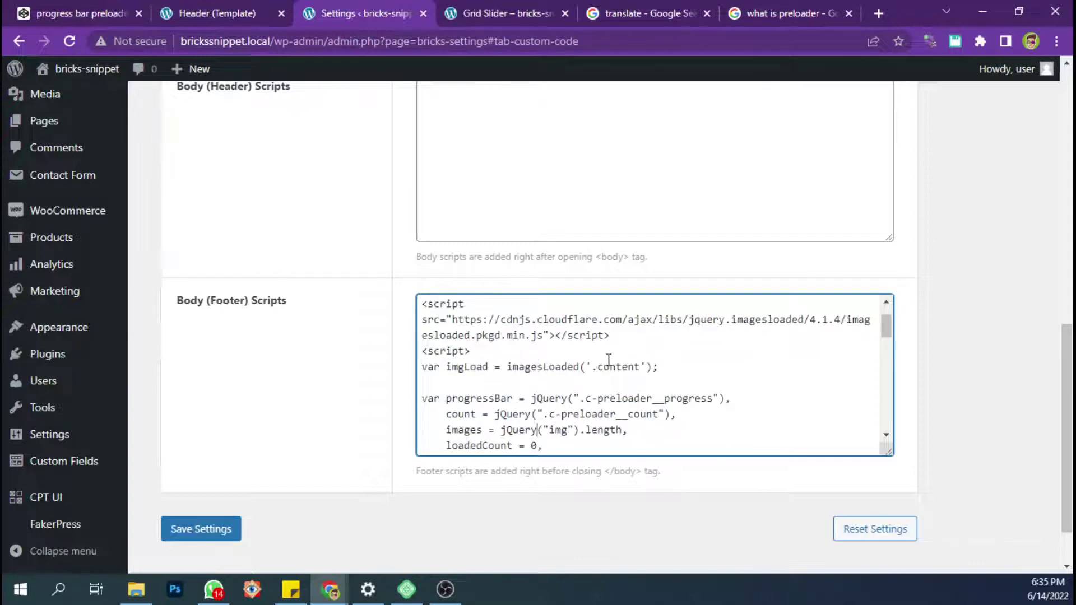
drag(640, 367, 593, 365)
text(img)
click(220, 528)
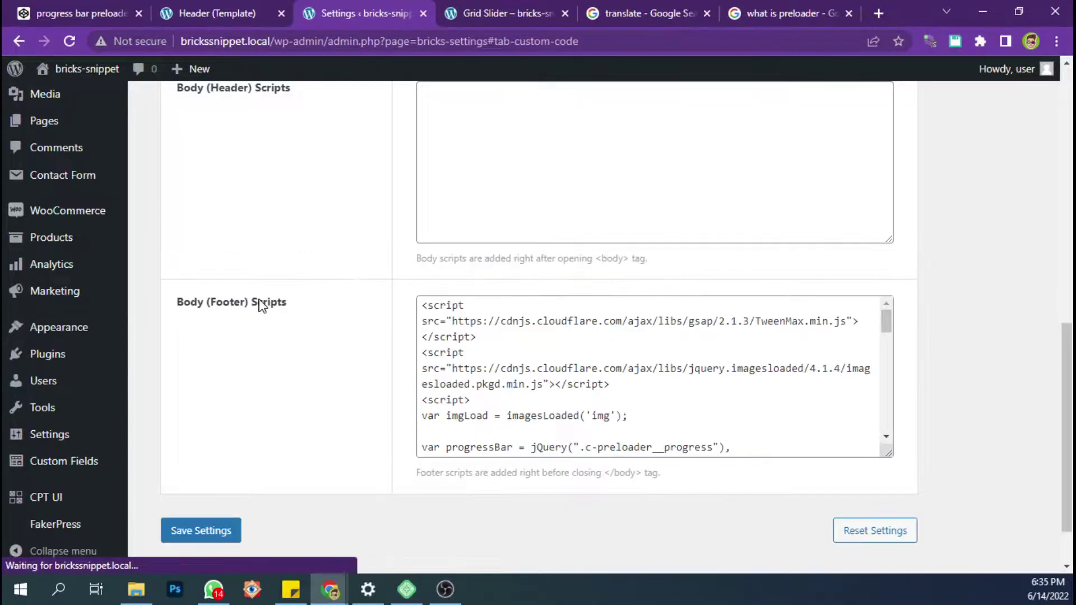
Step: Reload the Grid Slider page, then navigate to the site's Home page
click(483, 12)
key(F5)
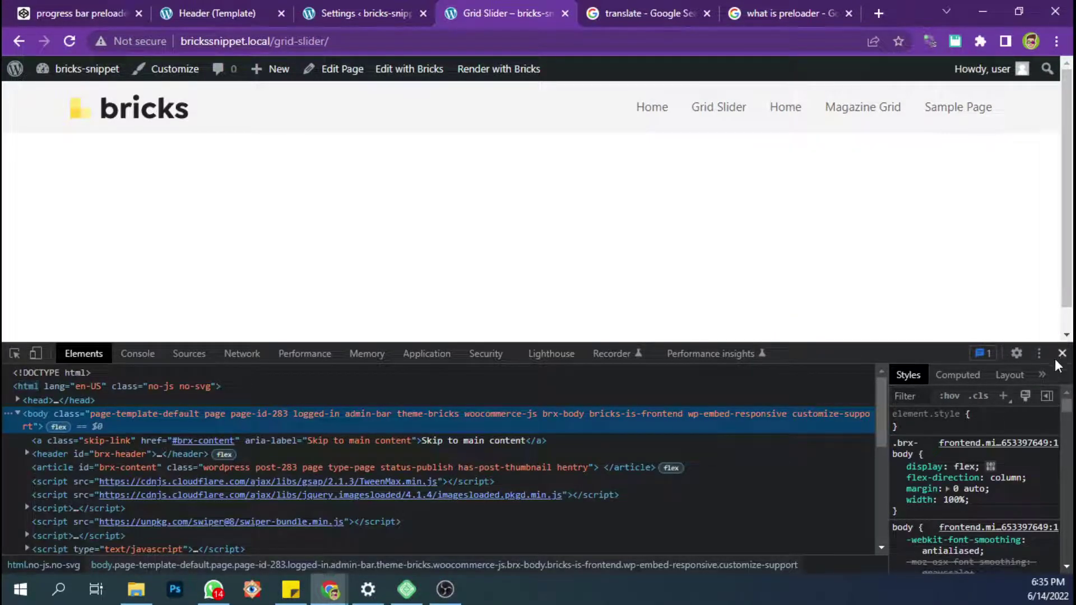
click(1062, 354)
click(726, 118)
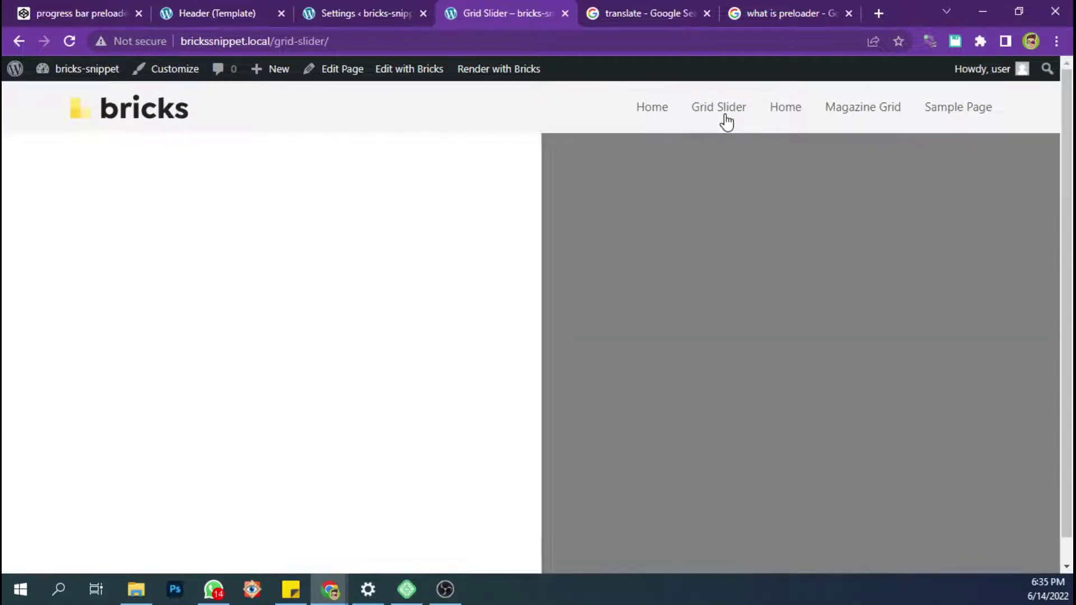
click(776, 114)
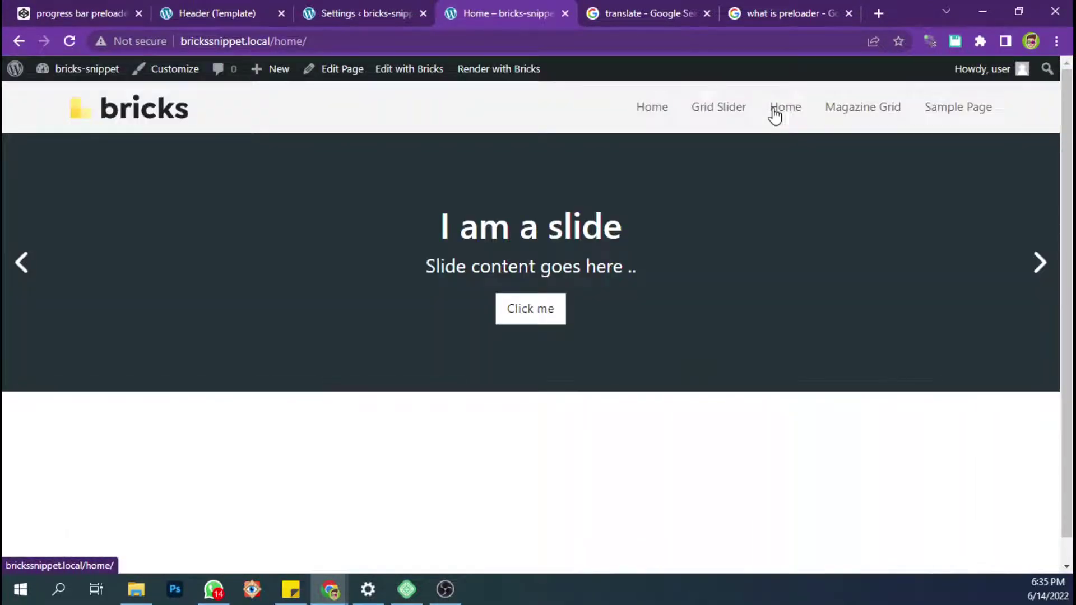
click(344, 12)
scroll(485, 146, up, 5)
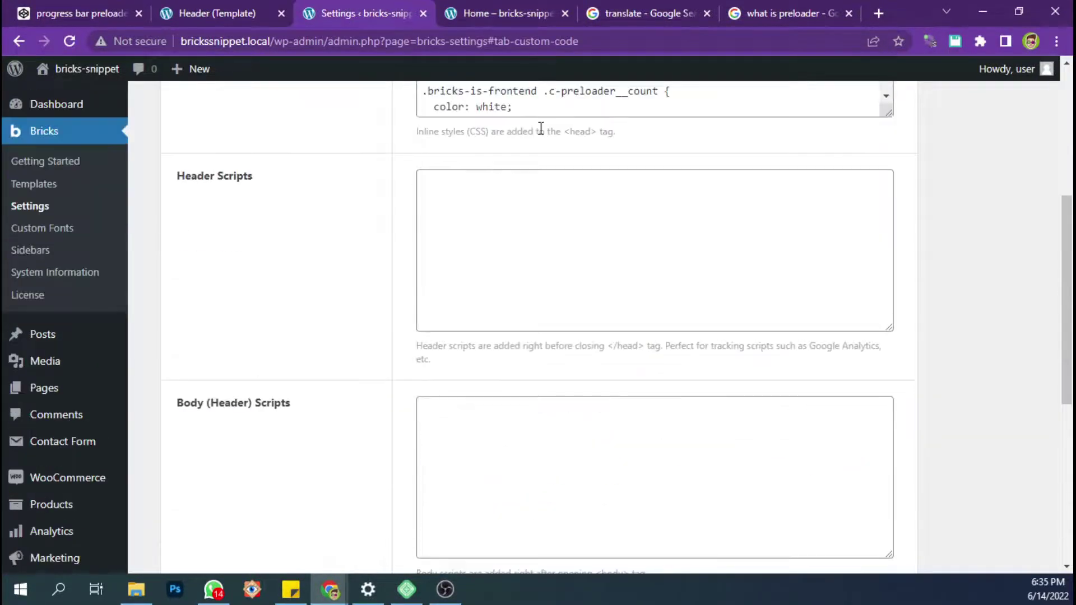
click(518, 11)
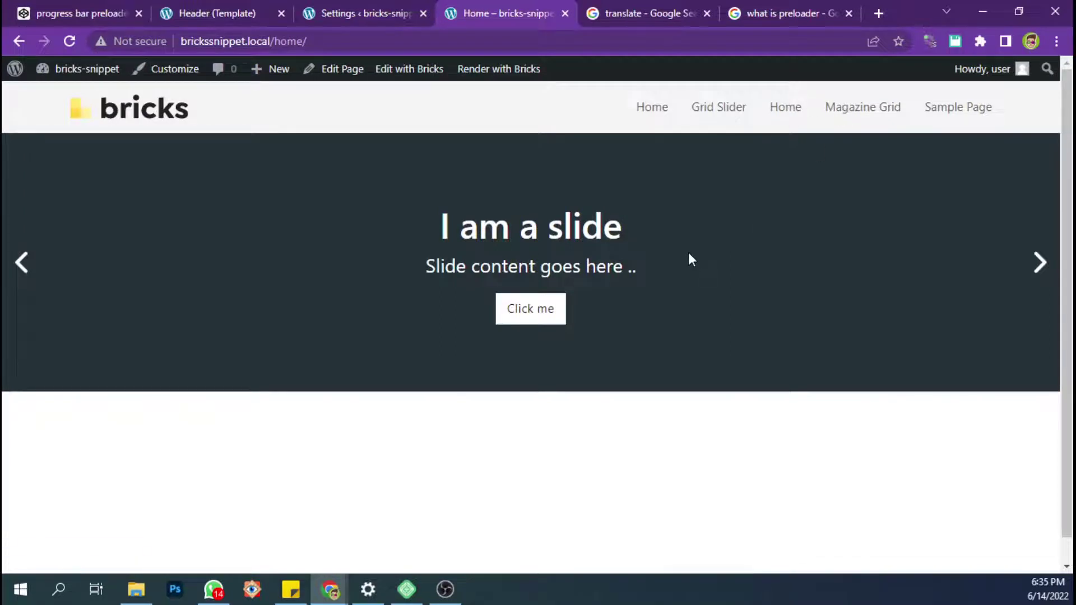
Step: Inspect the Home page and select the div.c-preloader element inside the header code block
key(ctrl+shift+c)
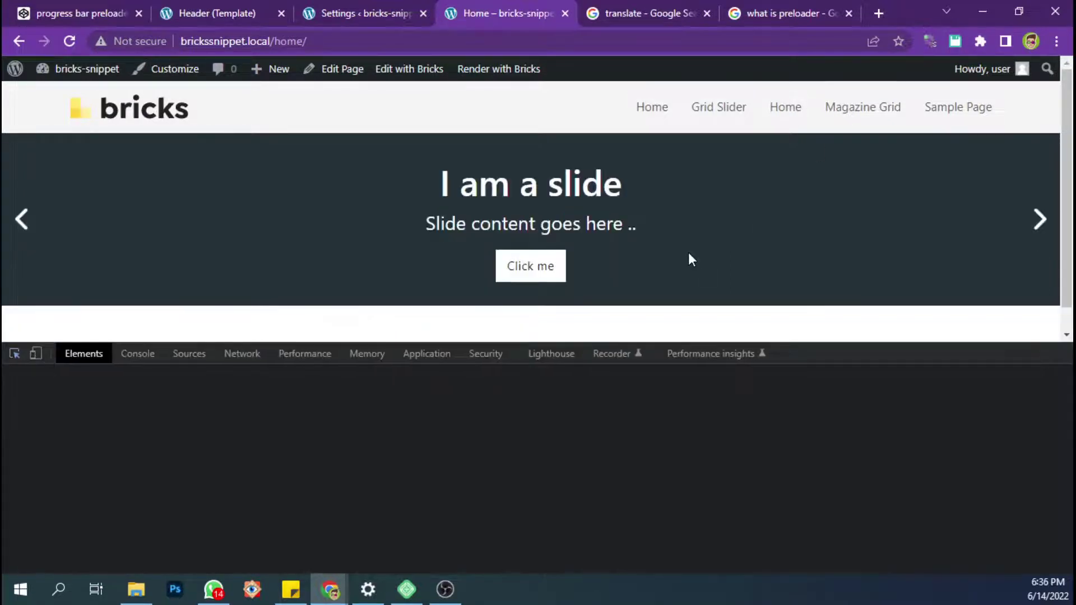
click(686, 237)
scroll(123, 438, up, 3)
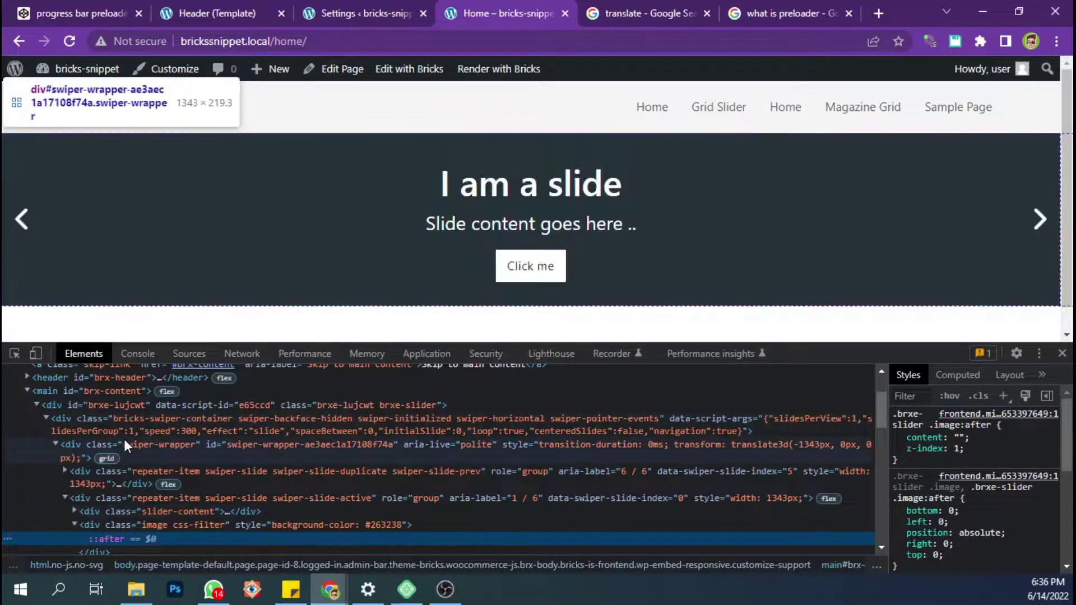
click(103, 416)
scroll(85, 428, up, 3)
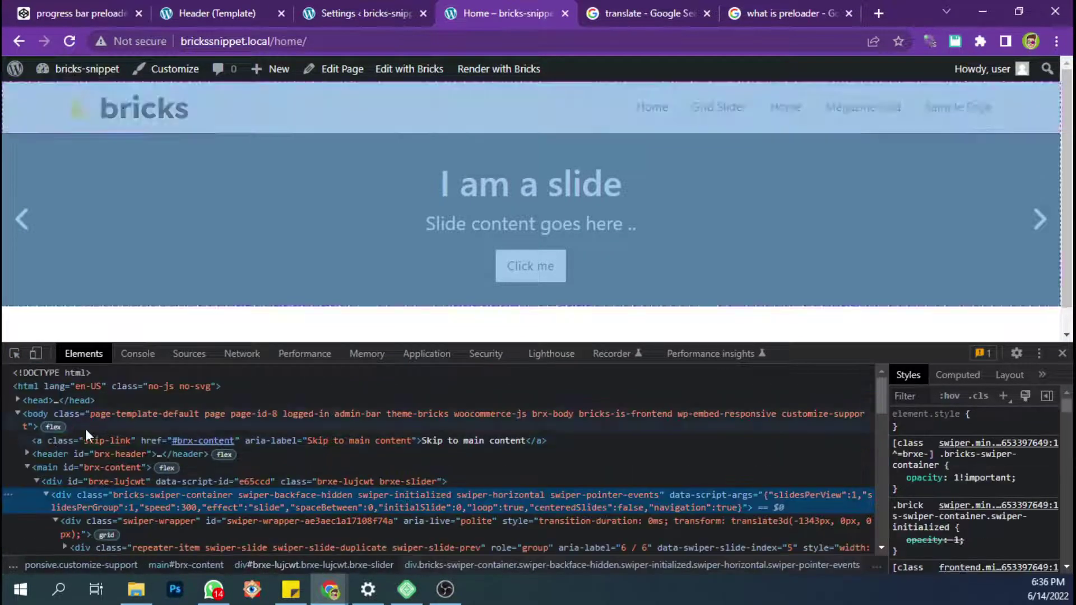
click(32, 468)
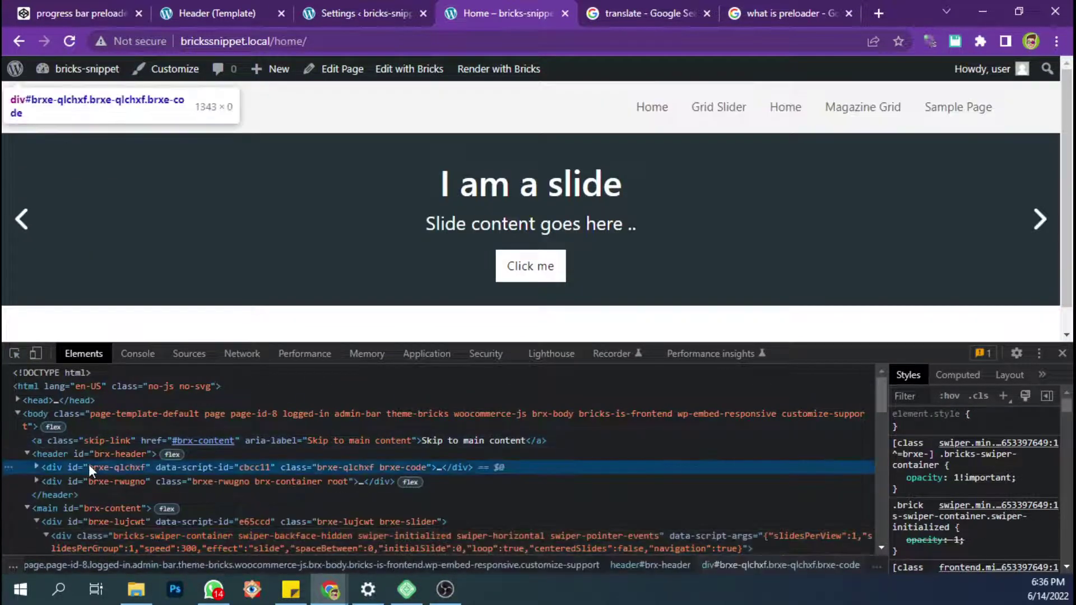
click(35, 467)
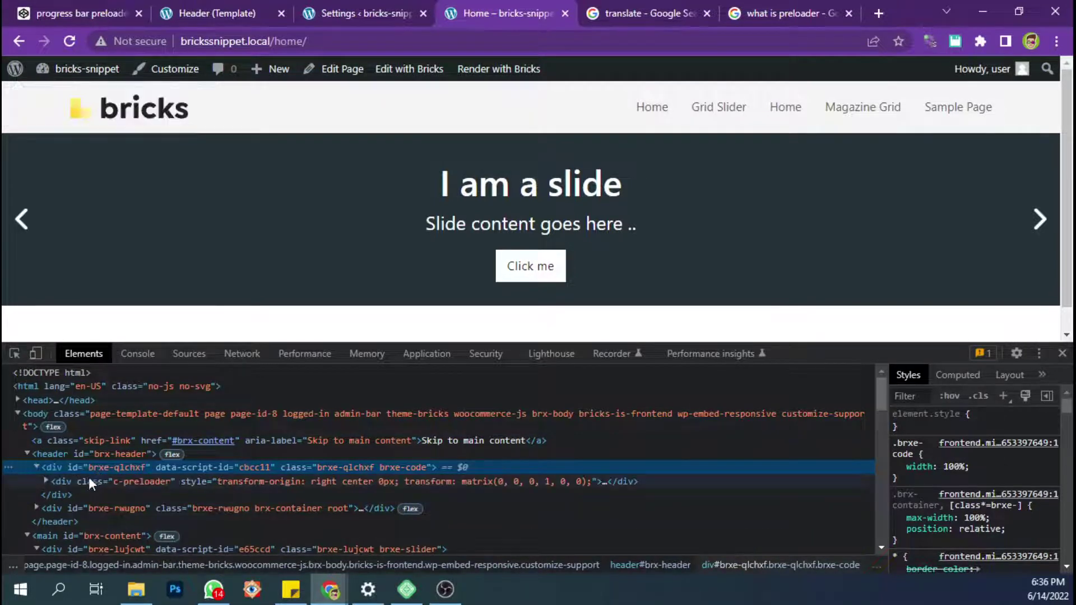
click(89, 481)
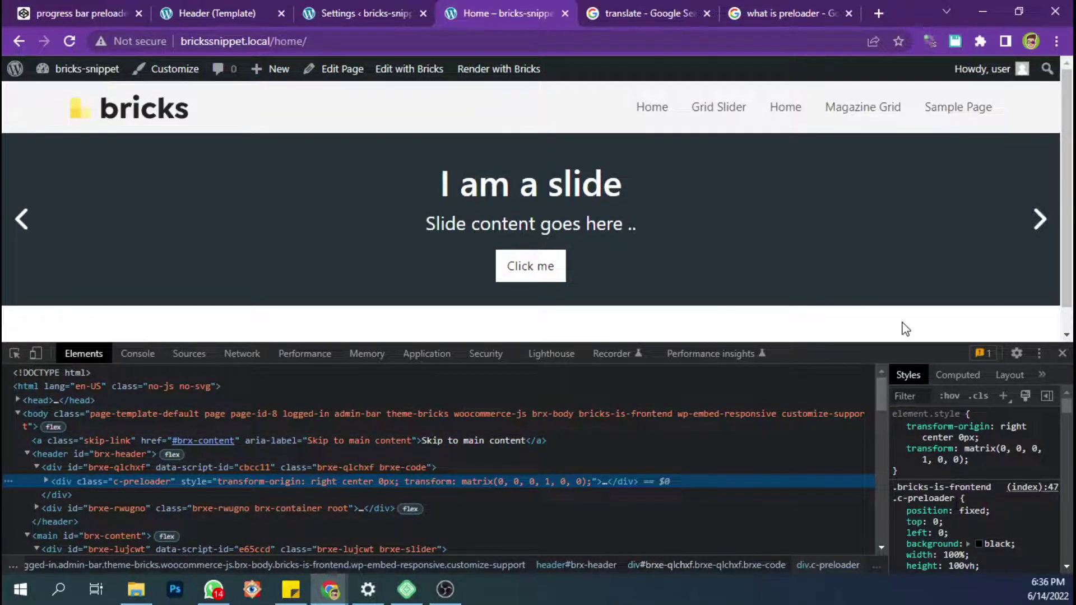
drag(898, 362, 897, 282)
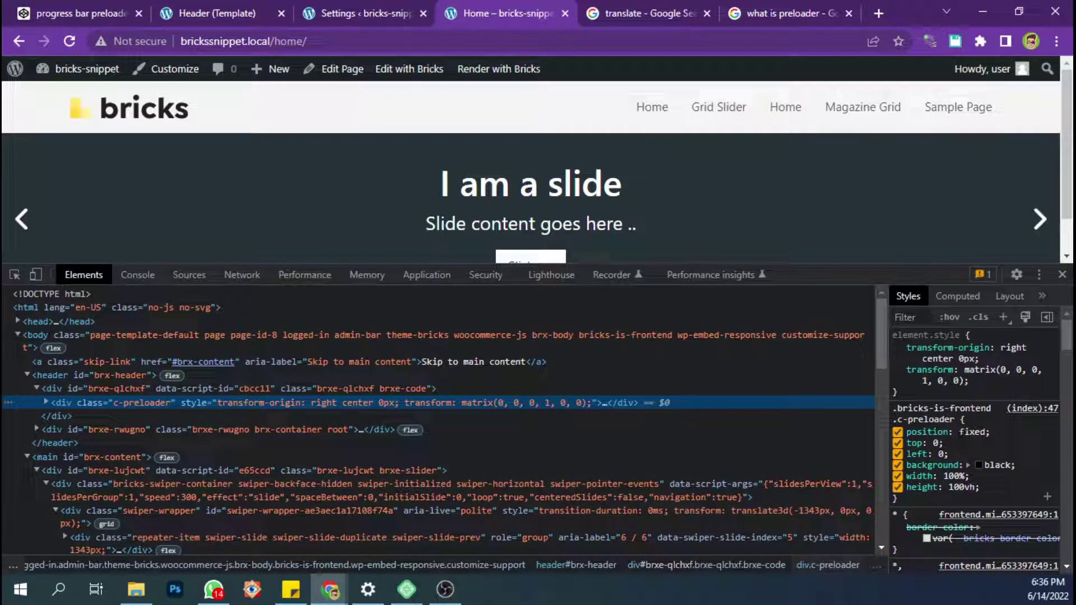
Step: Add z-index: 10 to the .c-preloader rule in the DevTools Styles pane
click(997, 482)
text(z)
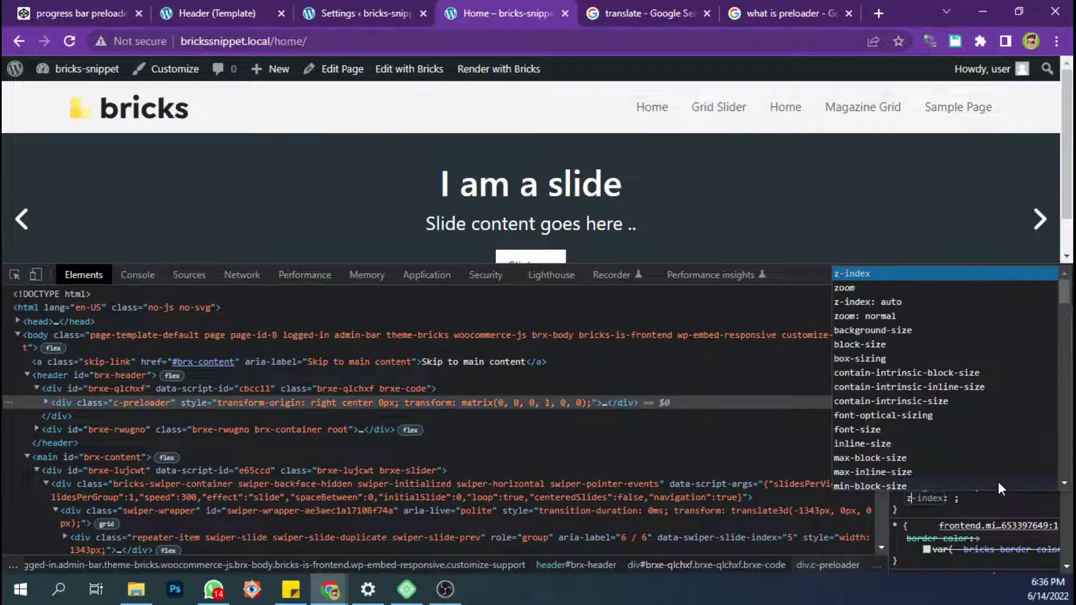
key(Tab)
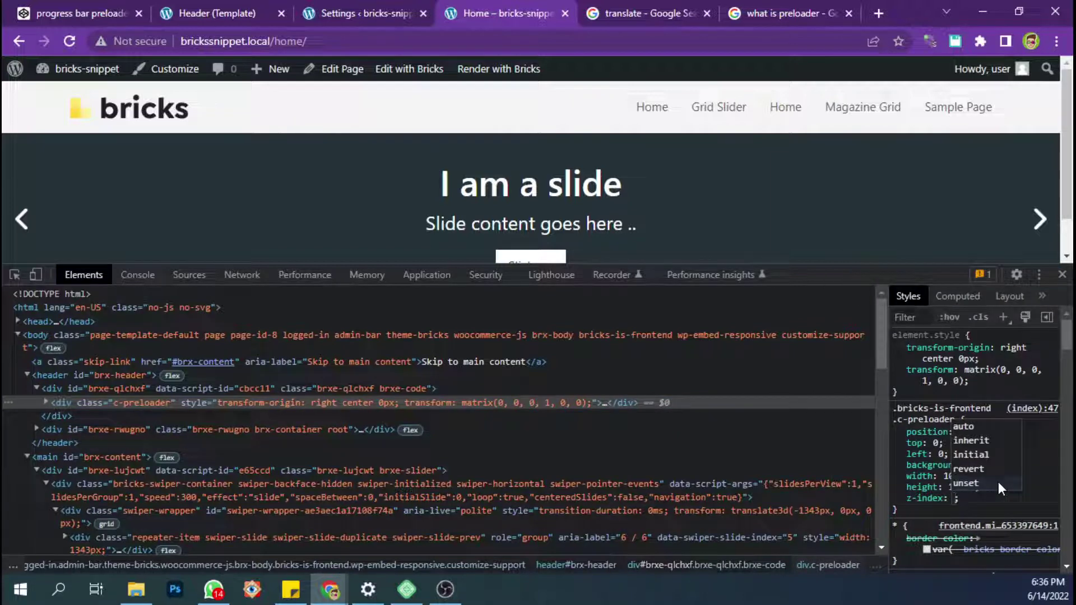
text(10)
key(Return)
key(Escape)
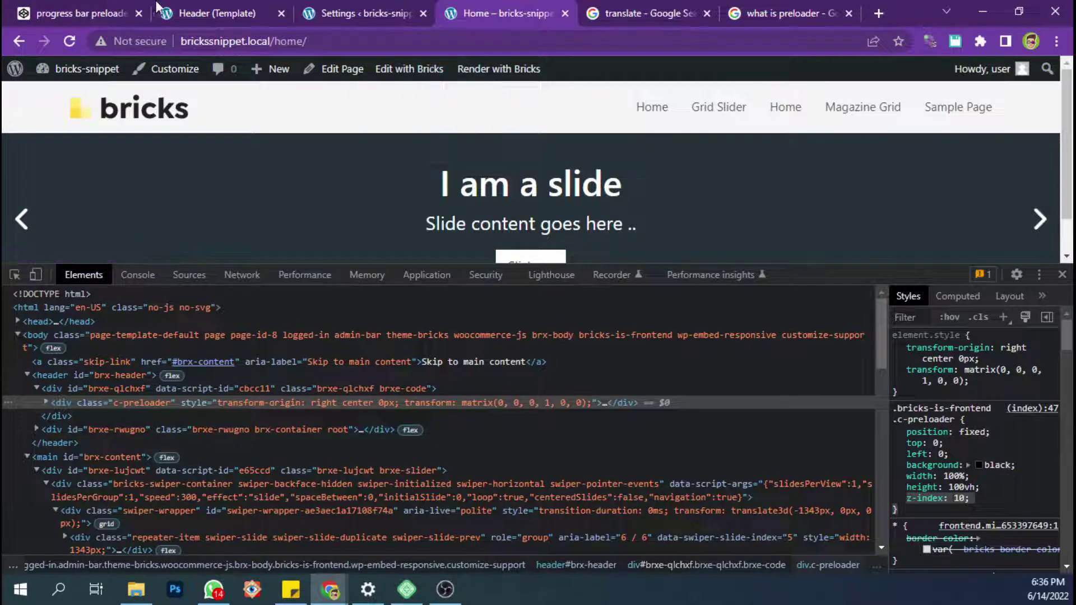
Step: Add z-index: 10 to the .c-preloader rule in Bricks Custom CSS and save
click(213, 13)
click(344, 13)
scroll(275, 305, up, 5)
click(465, 338)
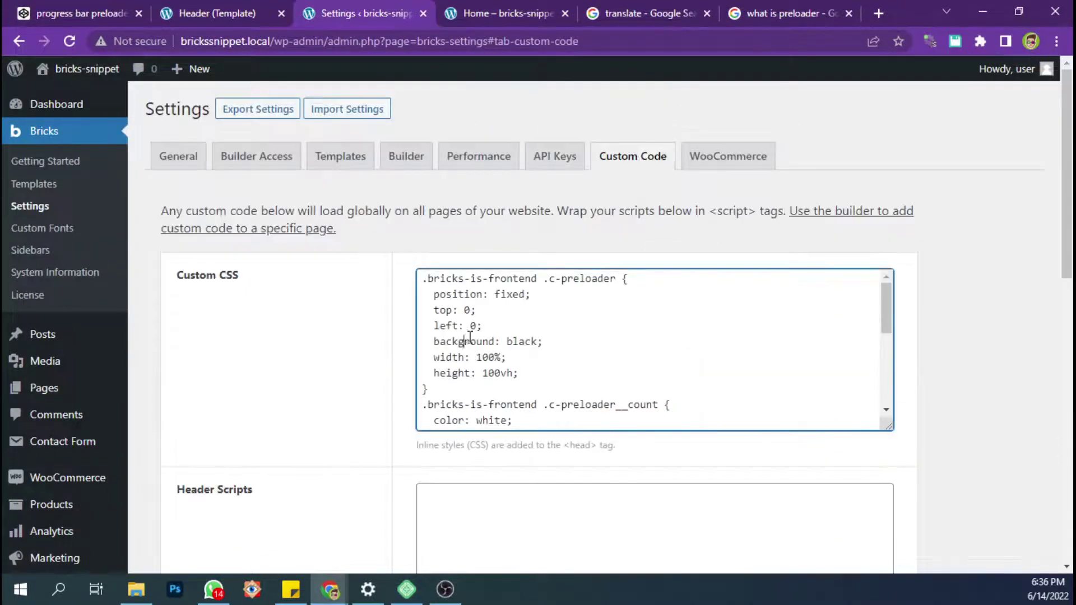
scroll(471, 337, down, 2)
scroll(481, 350, down, 2)
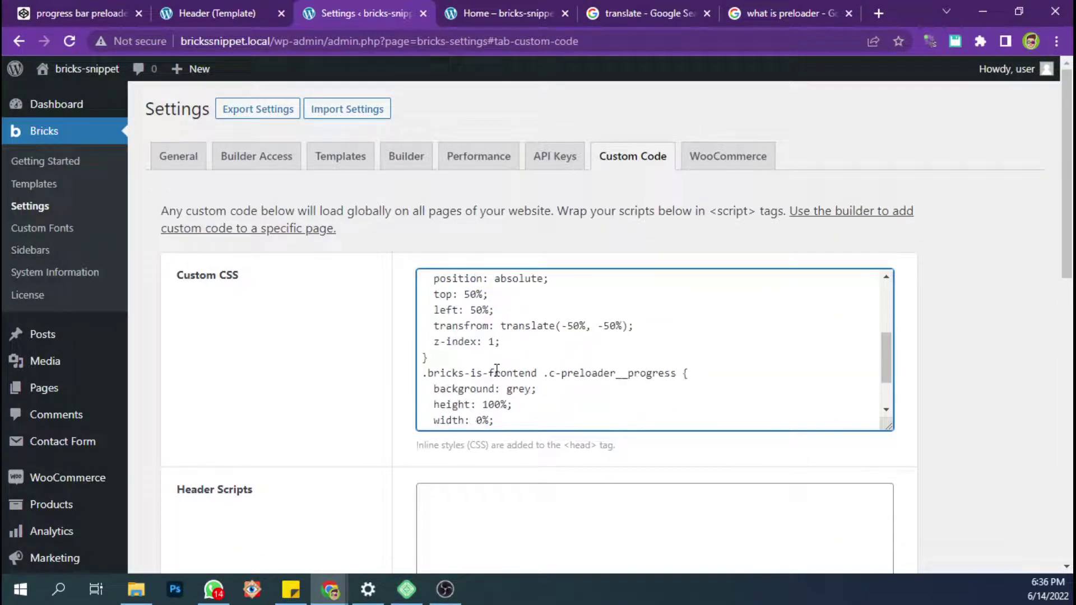
scroll(491, 359, up, 4)
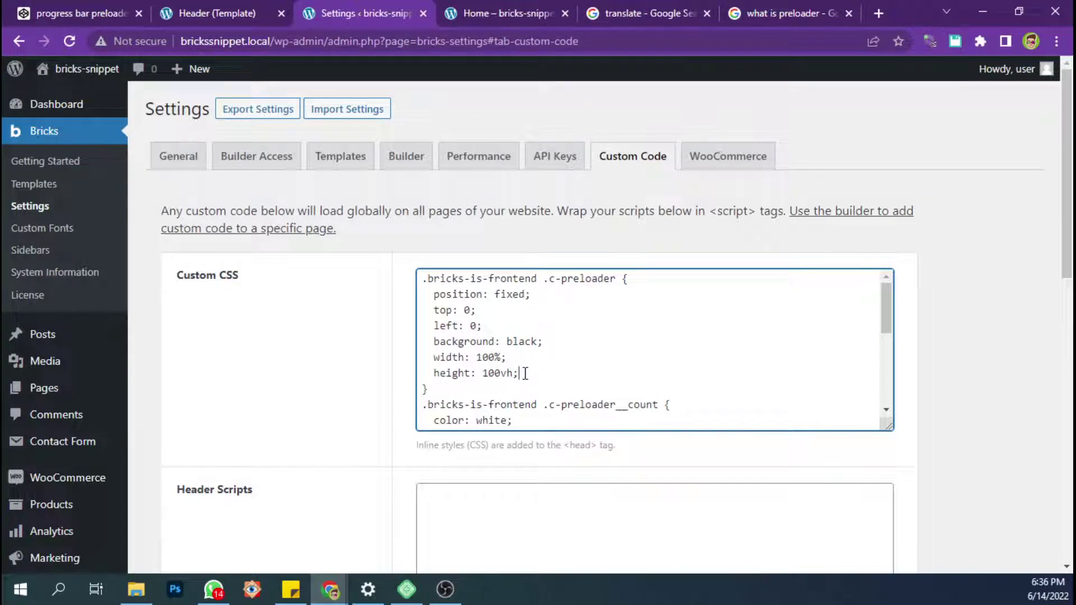
click(525, 374)
key(Return)
key(ctrl+v)
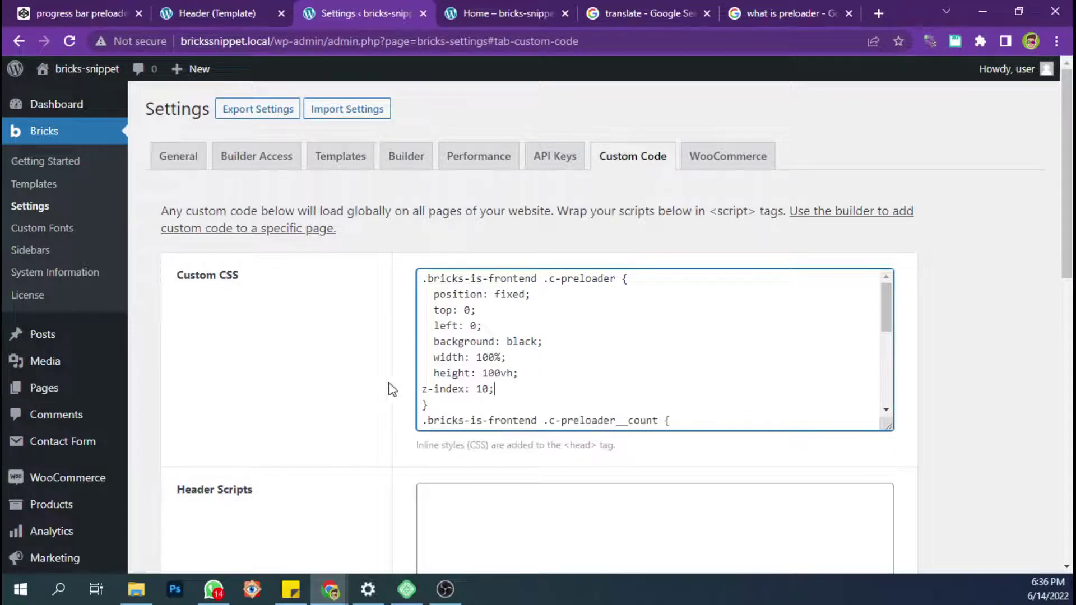
scroll(389, 387, down, 10)
click(217, 459)
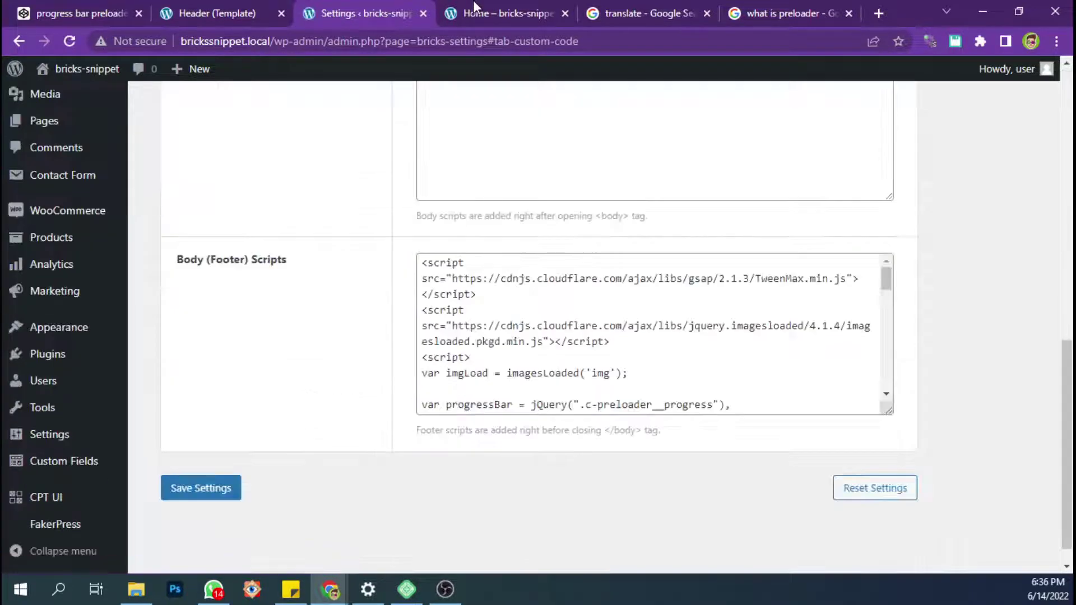
Step: Reload Home and check the preloader on the Magazine Grid and Grid Slider pages
click(471, 9)
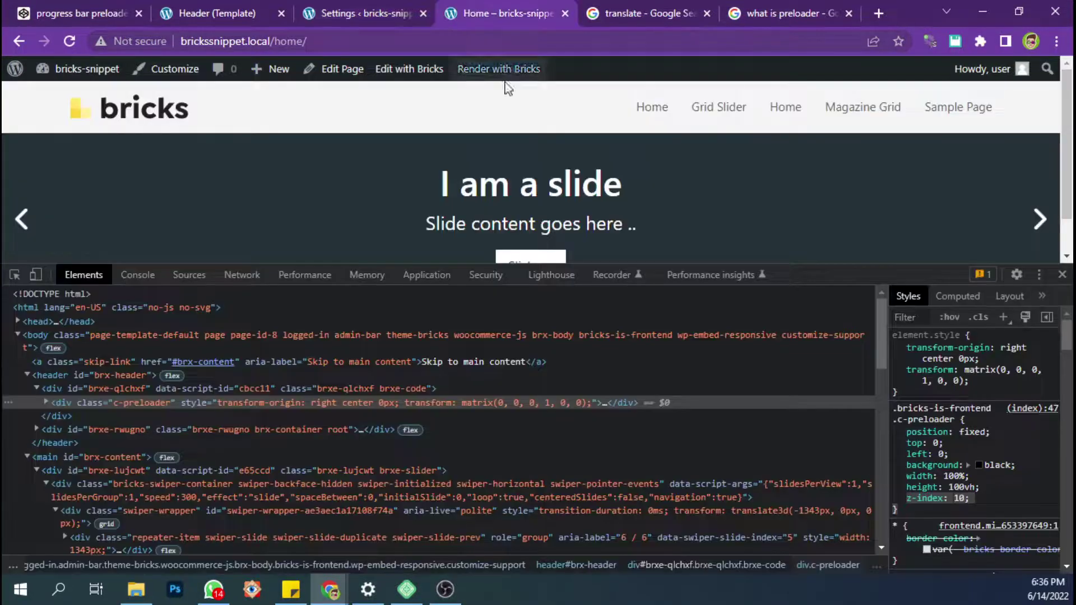
key(F5)
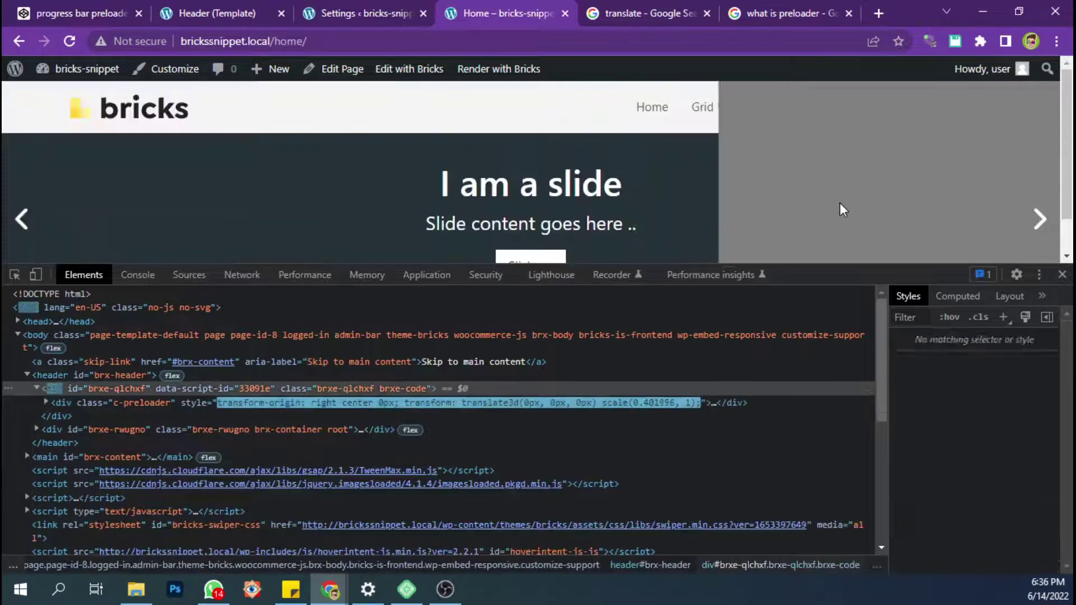
click(1062, 275)
click(866, 109)
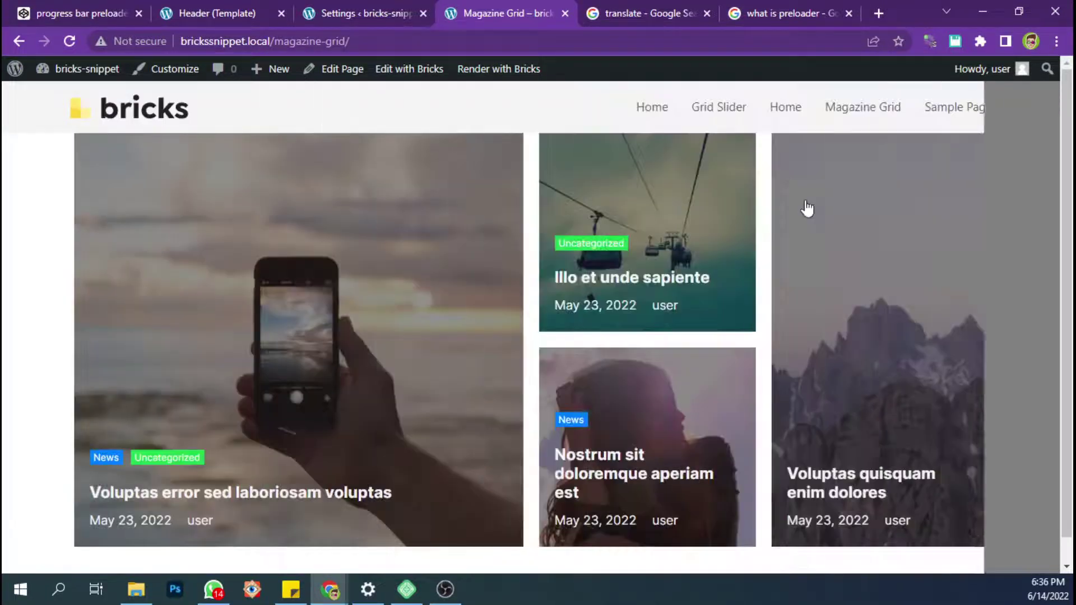
click(728, 112)
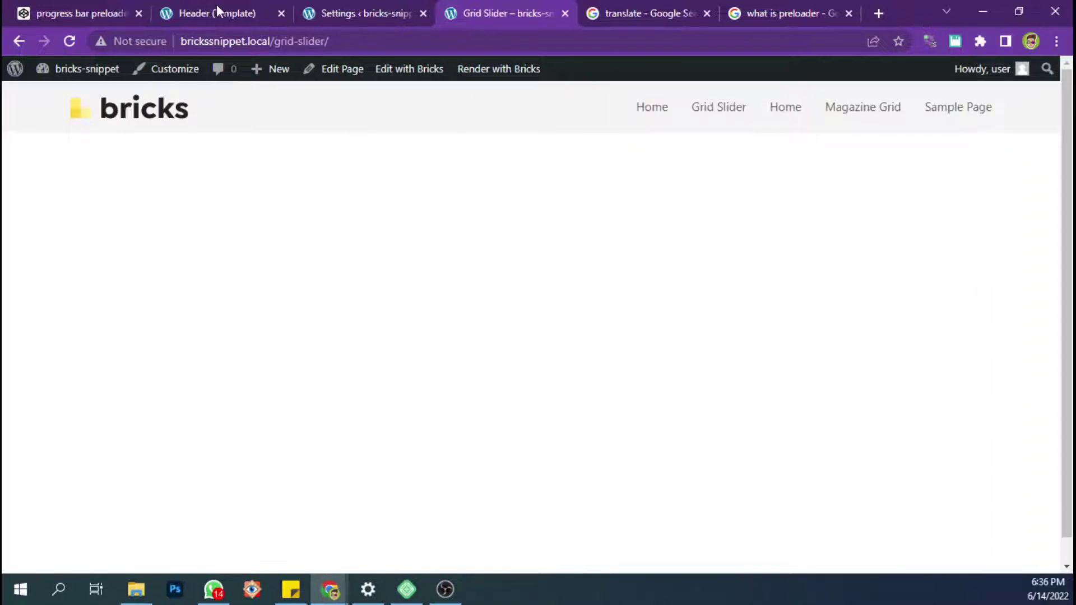
click(200, 10)
click(347, 13)
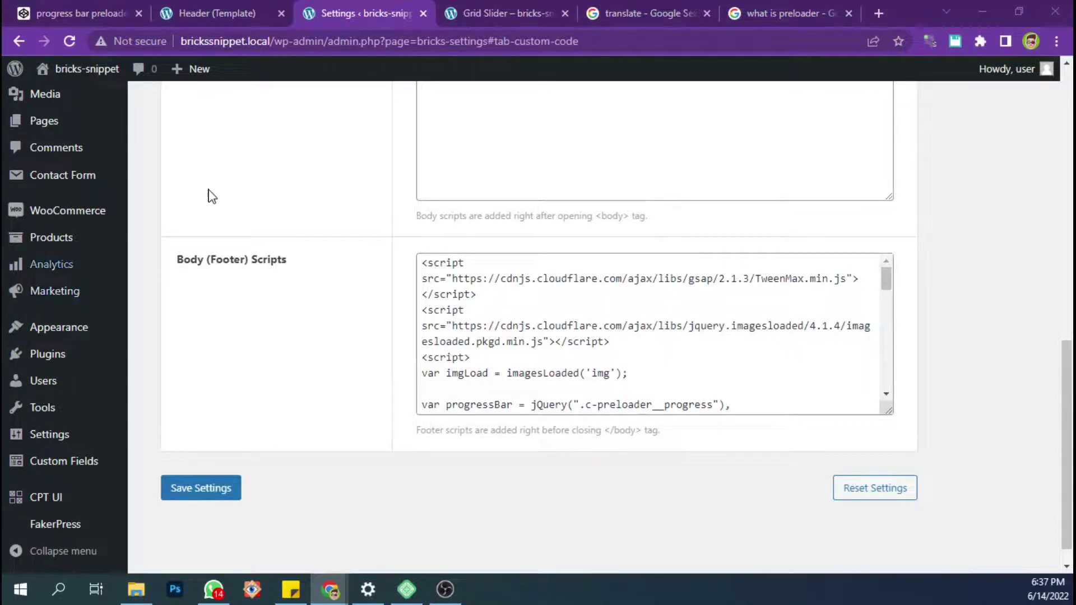
Step: Replace all Custom CSS with the full preloader styles, including the yellow #ffd53e bar
scroll(978, 276, up, 4)
scroll(979, 281, up, 5)
scroll(980, 280, up, 1)
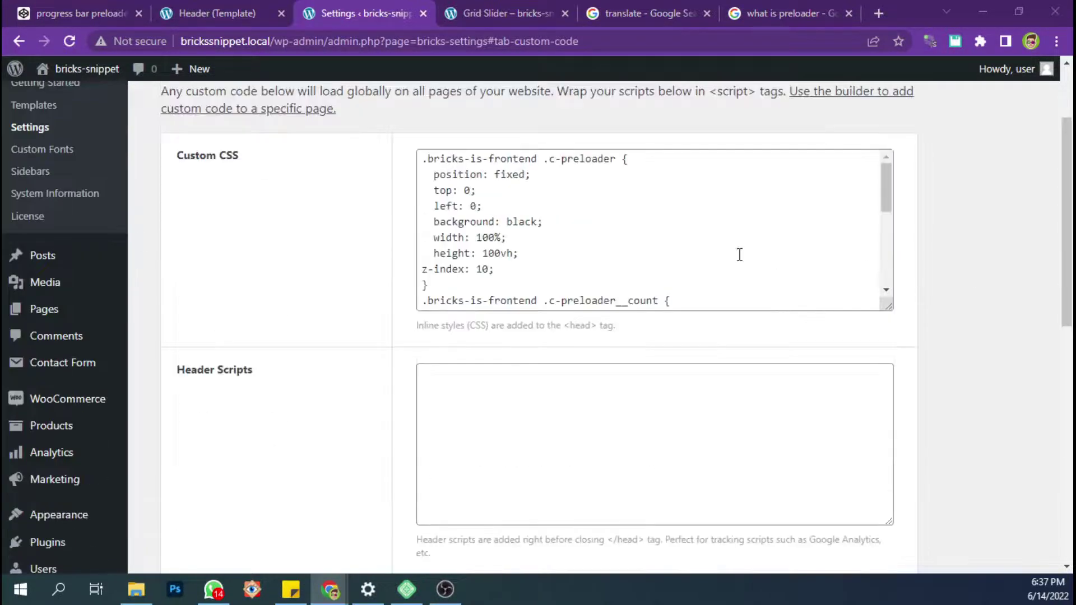
click(631, 236)
key(ctrl+a)
key(ctrl+v)
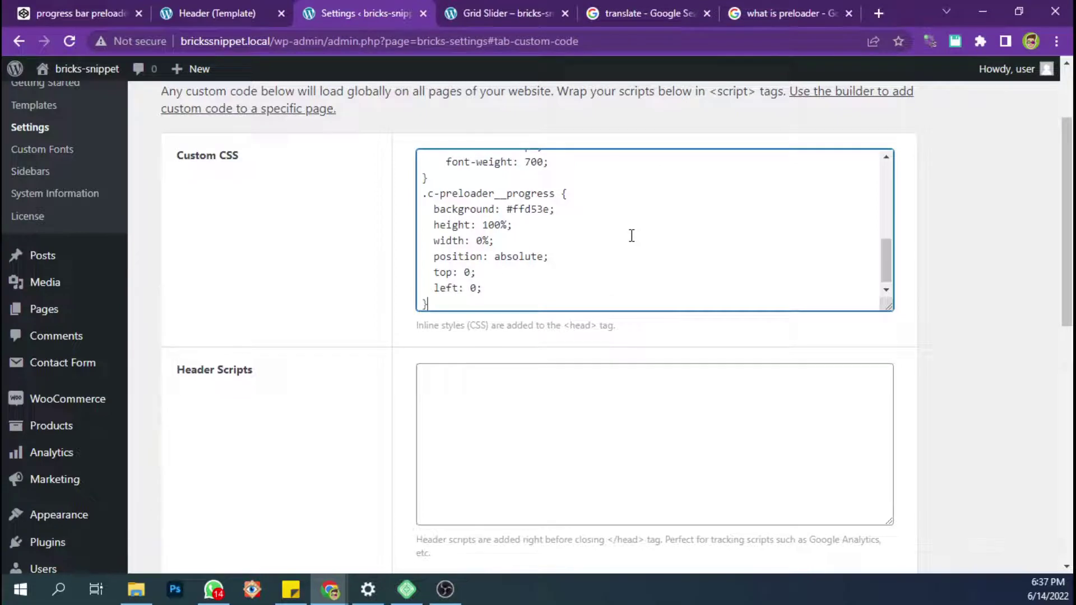
Step: Save the custom code settings and reload Grid Slider to test the preloader
scroll(614, 232, up, 2)
scroll(699, 238, up, 2)
scroll(953, 288, down, 4)
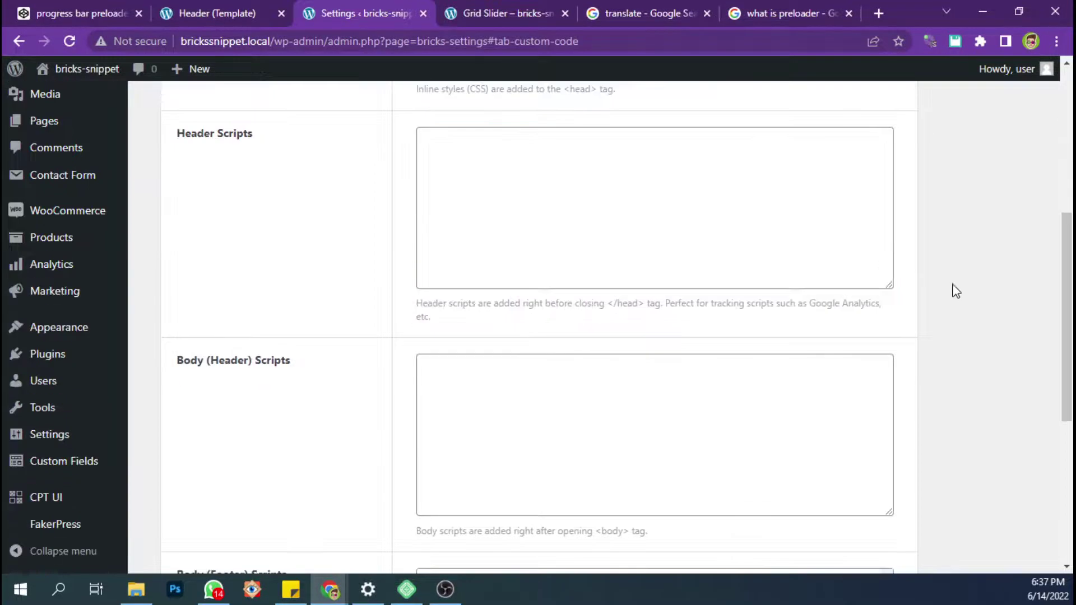
scroll(977, 300, down, 6)
click(229, 455)
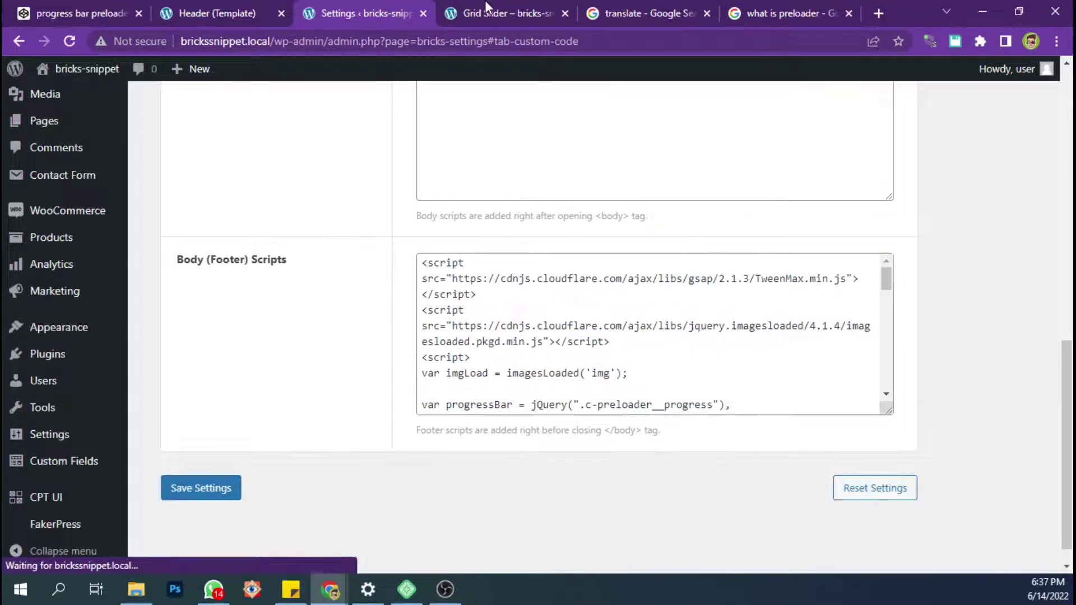
click(493, 13)
key(F5)
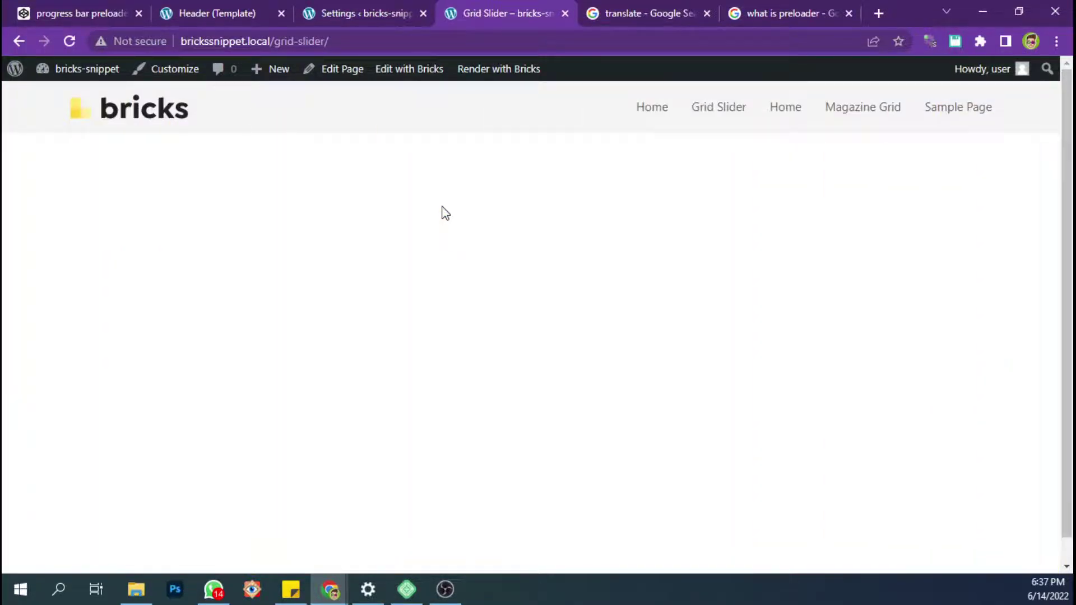
click(840, 124)
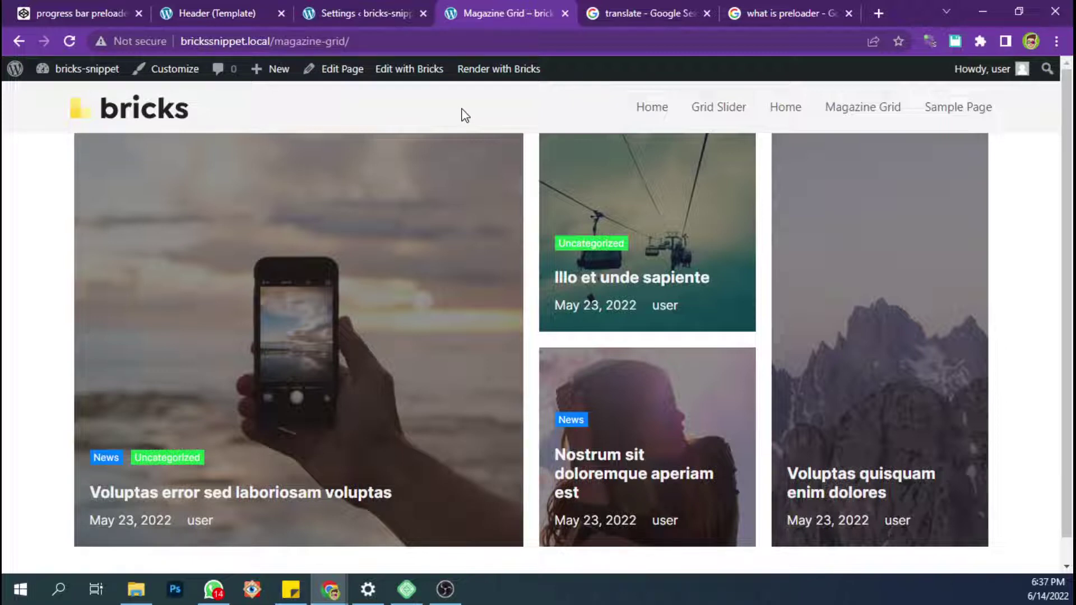
click(647, 112)
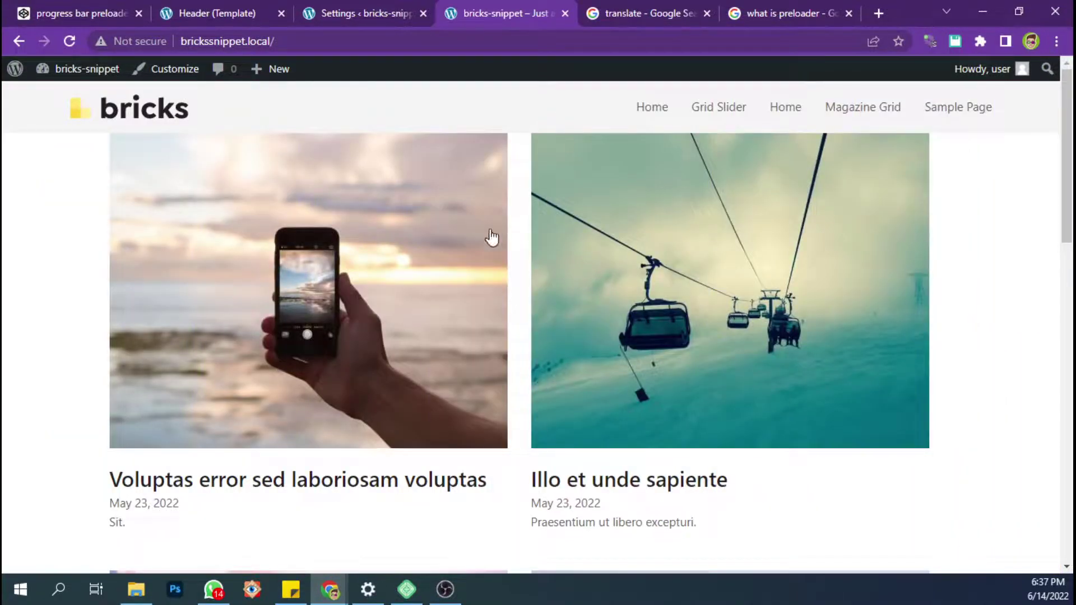
scroll(569, 246, down, 4)
scroll(572, 247, up, 4)
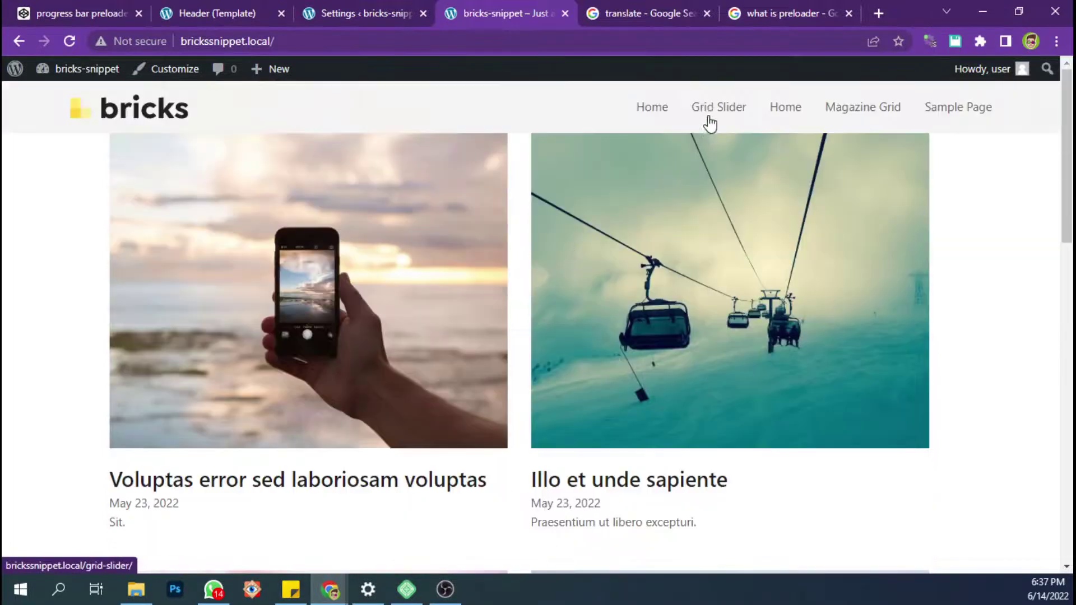
click(845, 111)
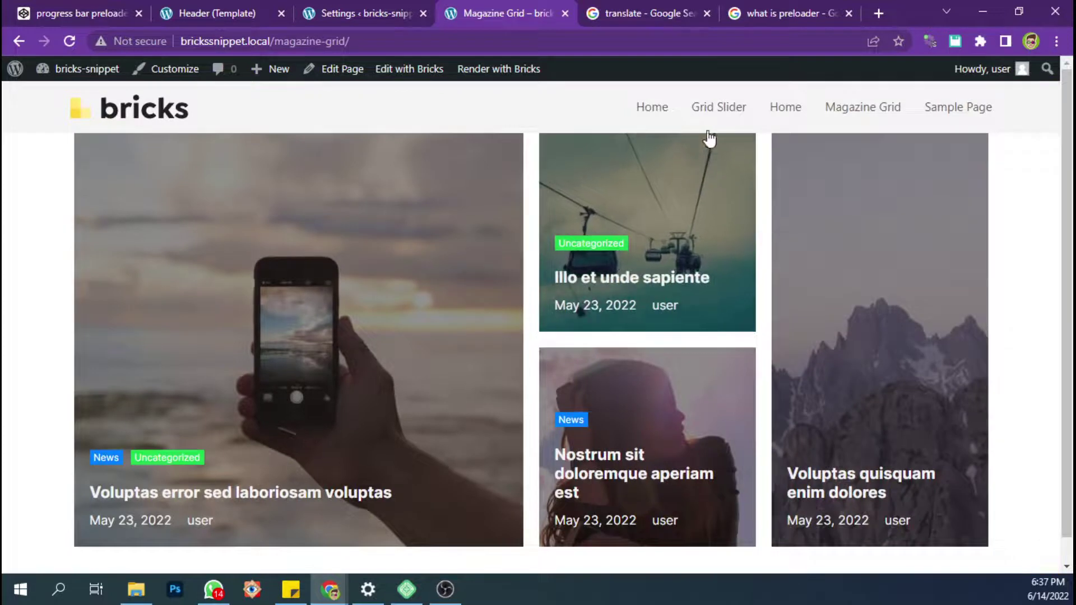
click(711, 110)
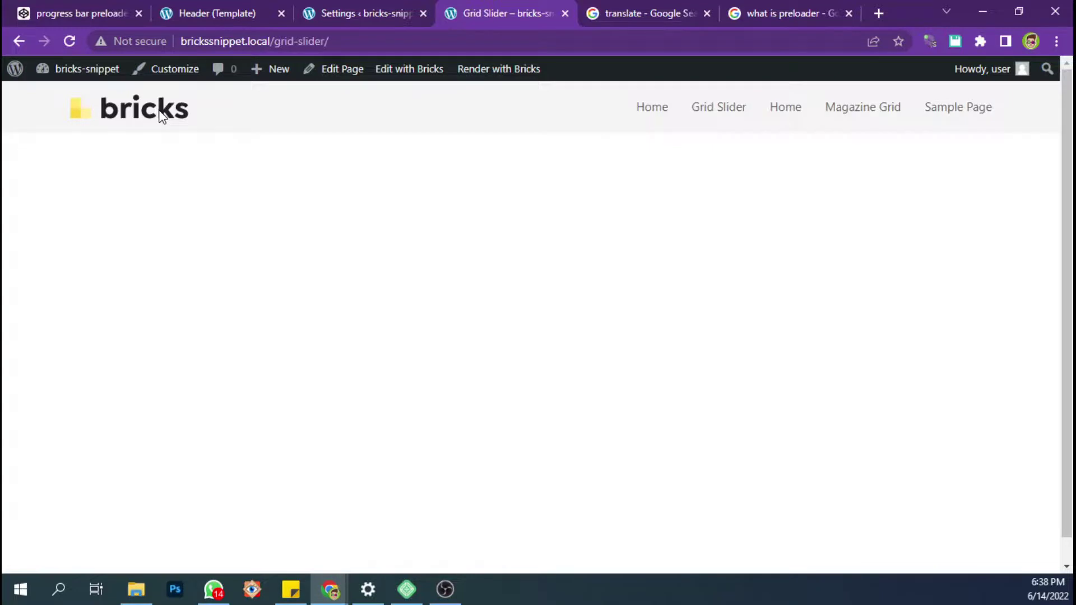
key(ctrl+shift+c)
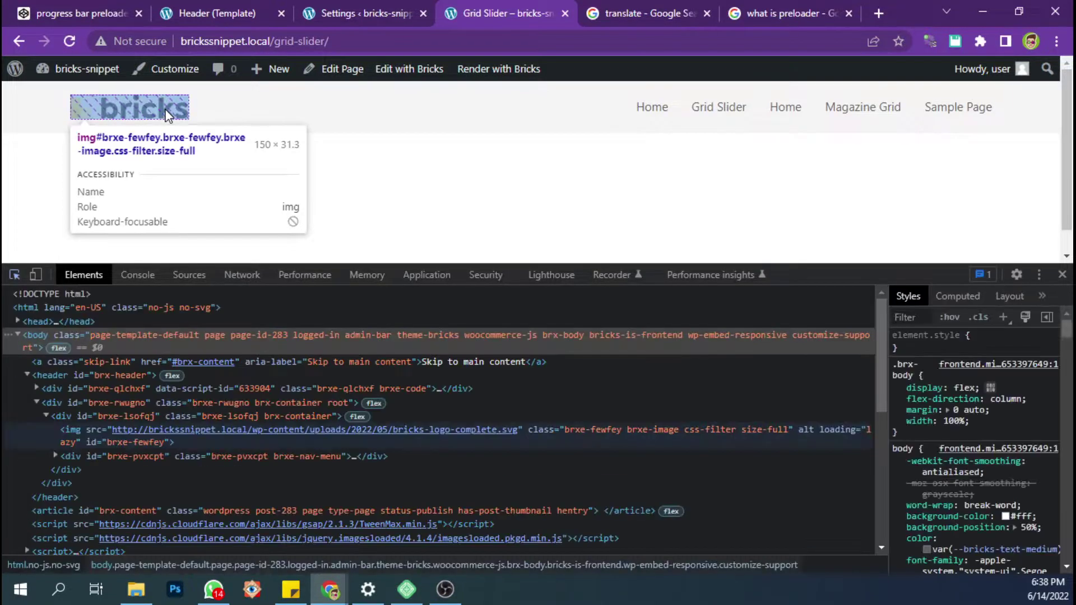
click(163, 110)
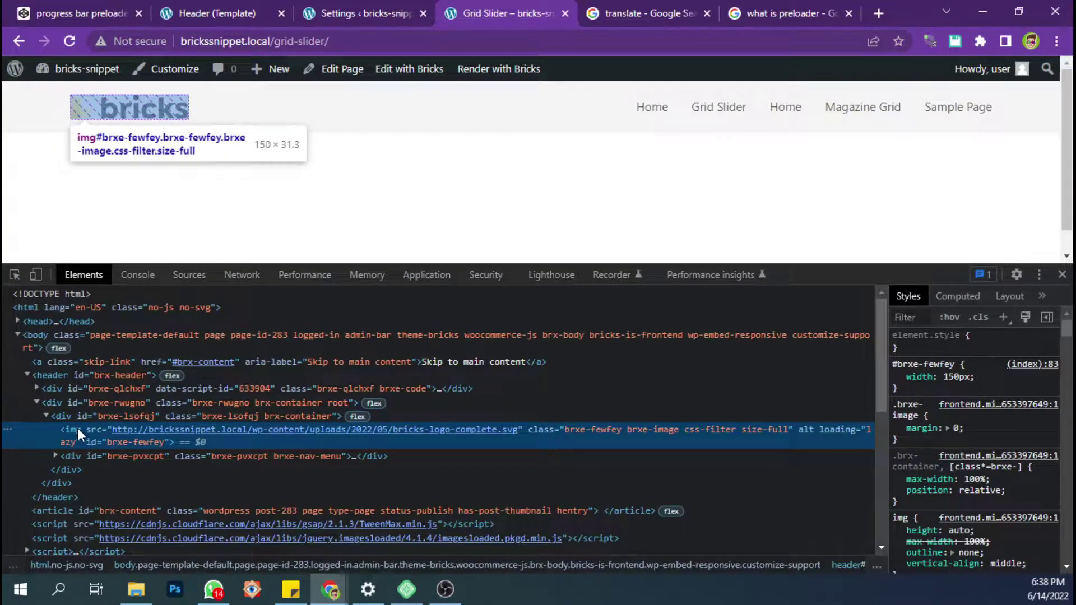
click(77, 417)
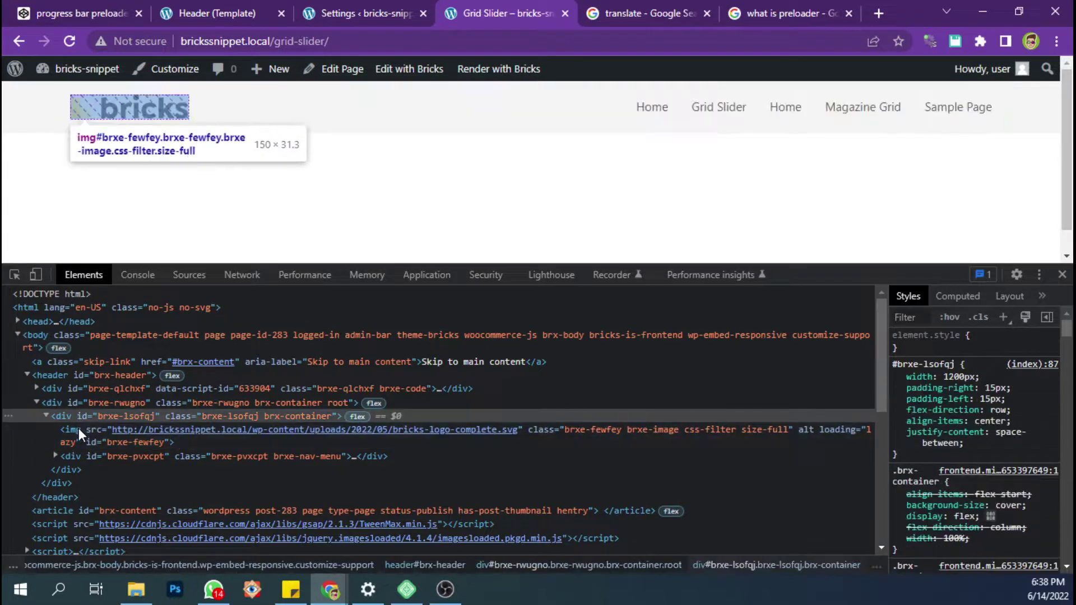
click(86, 435)
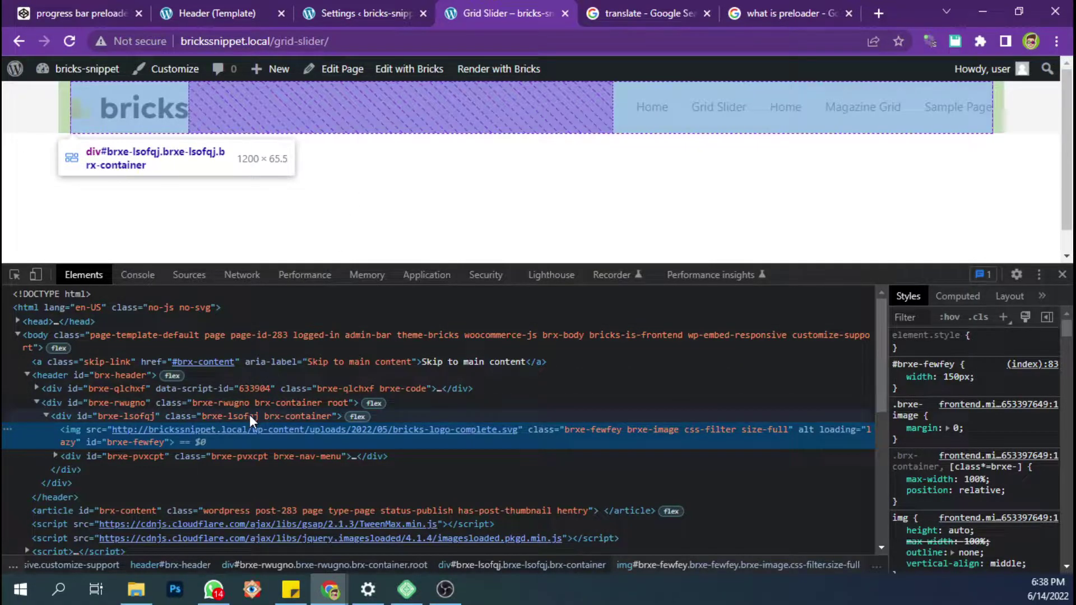
click(250, 414)
click(119, 9)
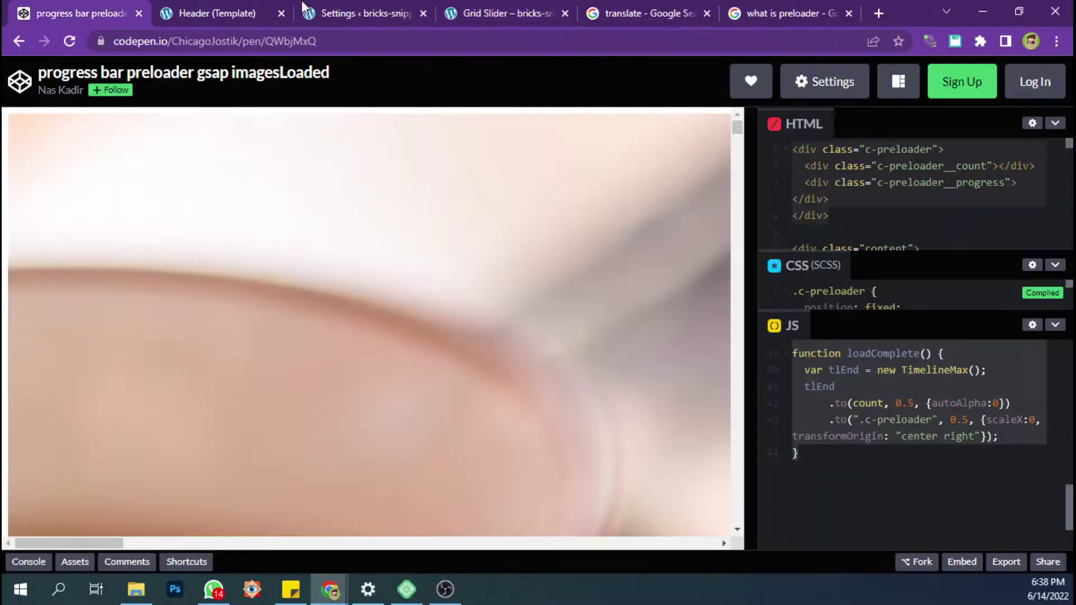
click(482, 11)
click(364, 12)
click(269, 8)
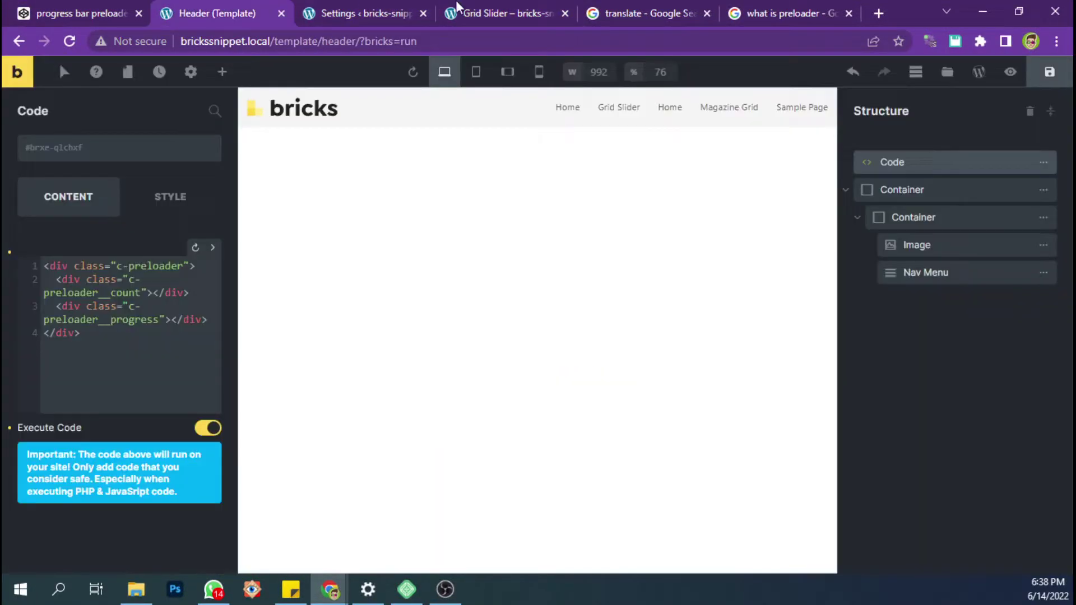
click(457, 8)
click(588, 401)
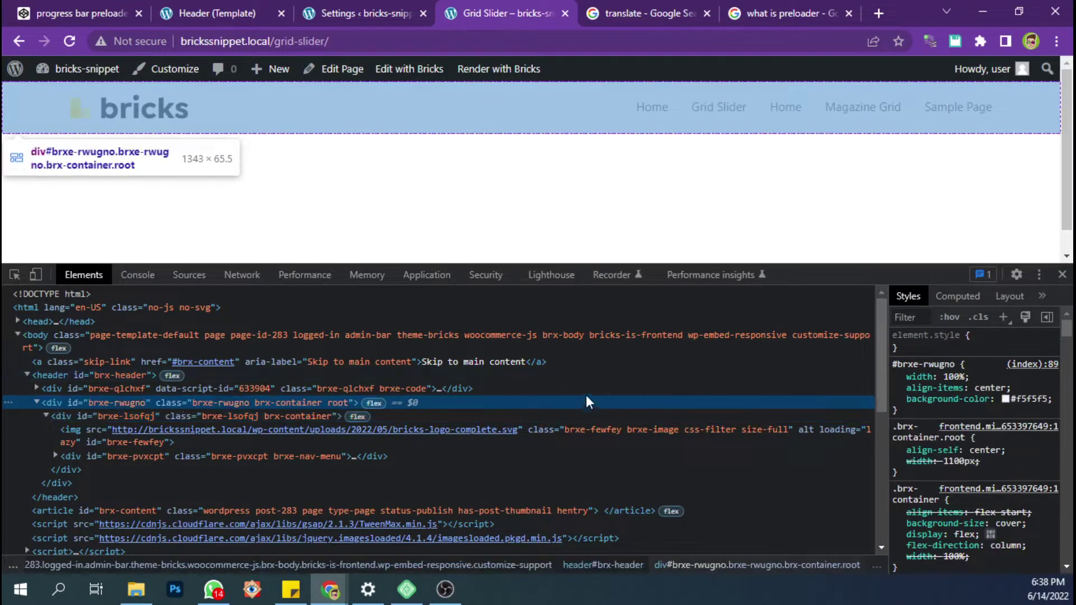
click(574, 363)
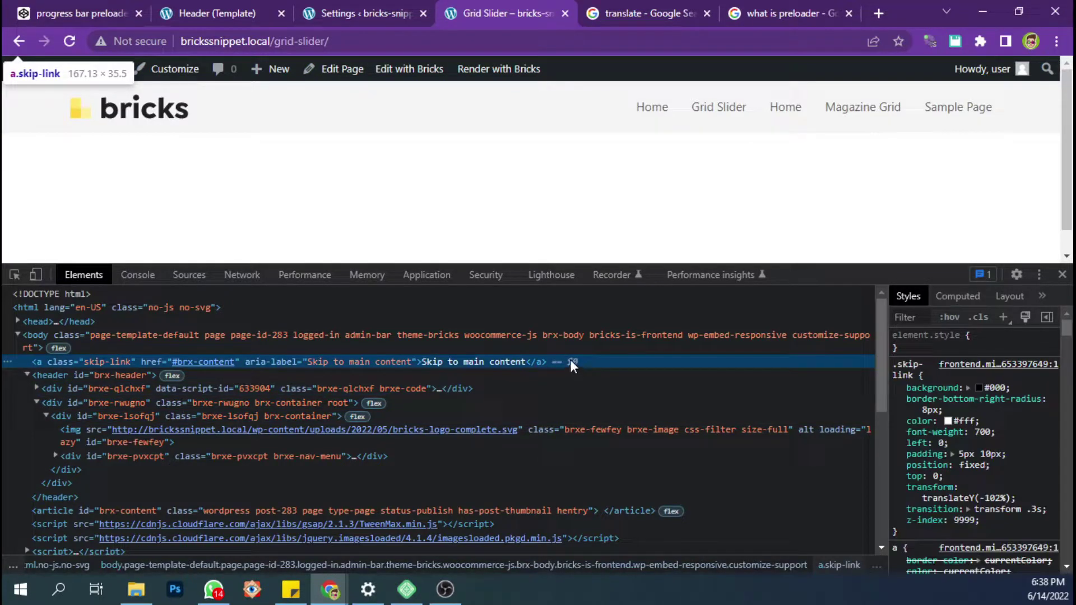
click(556, 351)
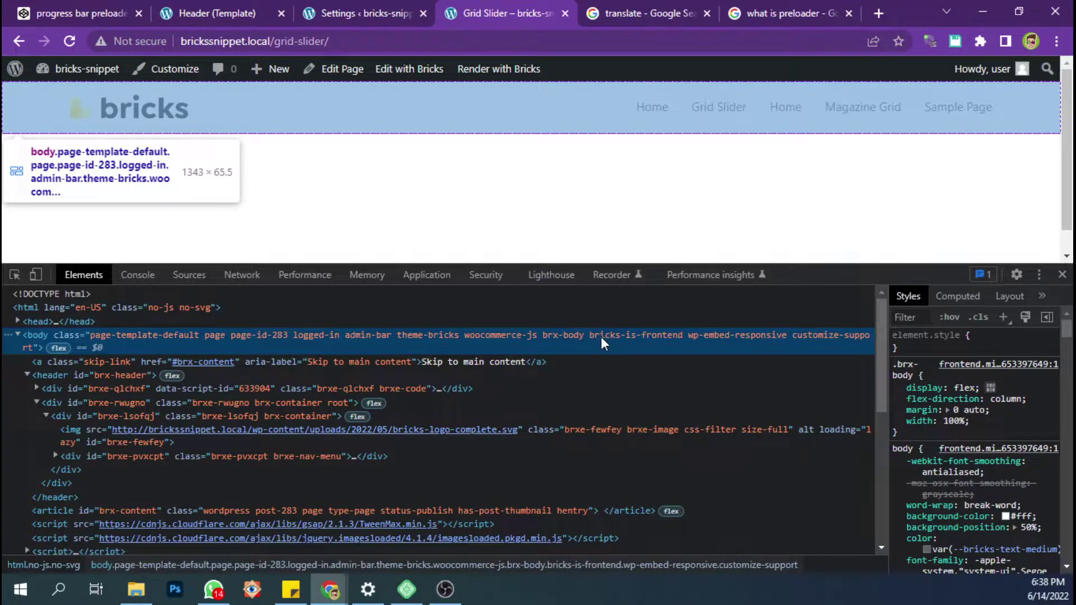
click(1061, 274)
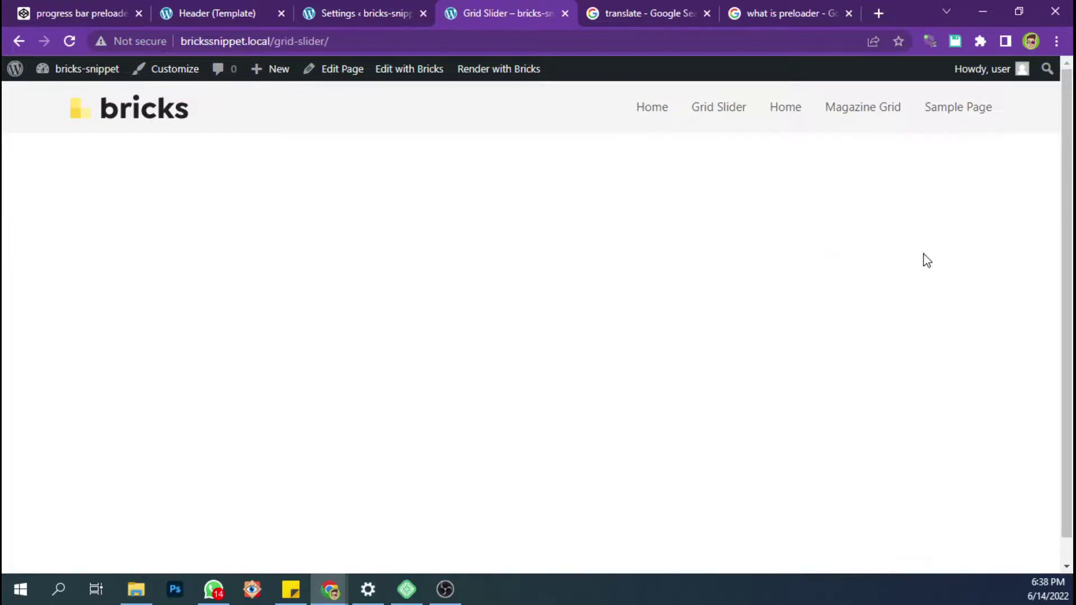